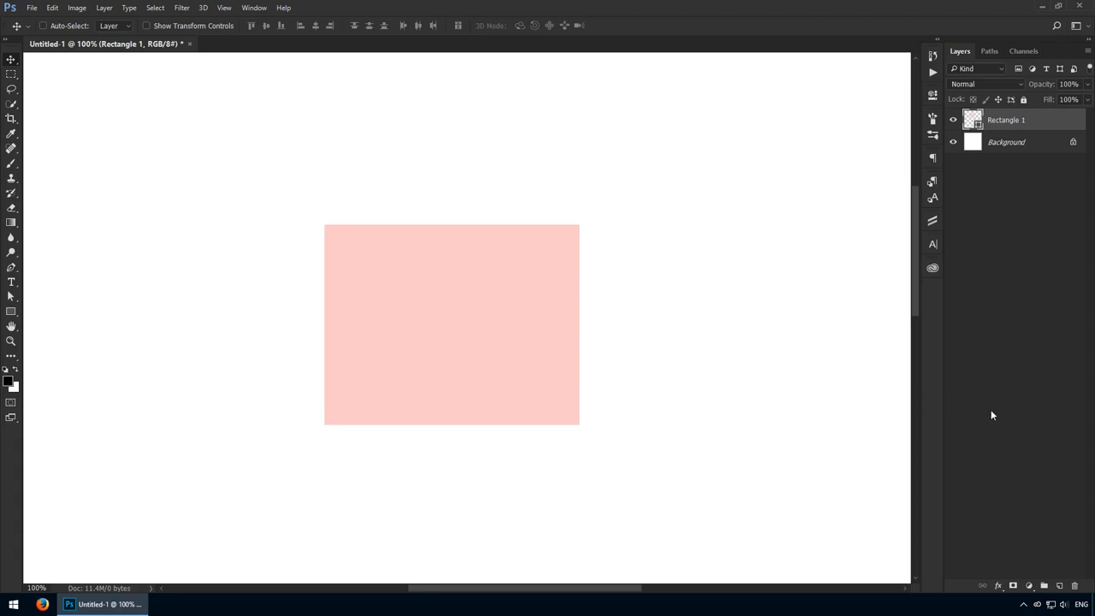
- Add a Drop Shadow to the Rectangle 1 layer with 64% opacity, 21 px distance and 35 px size
{"action": "double_click", "coordinate": [1052, 122]}
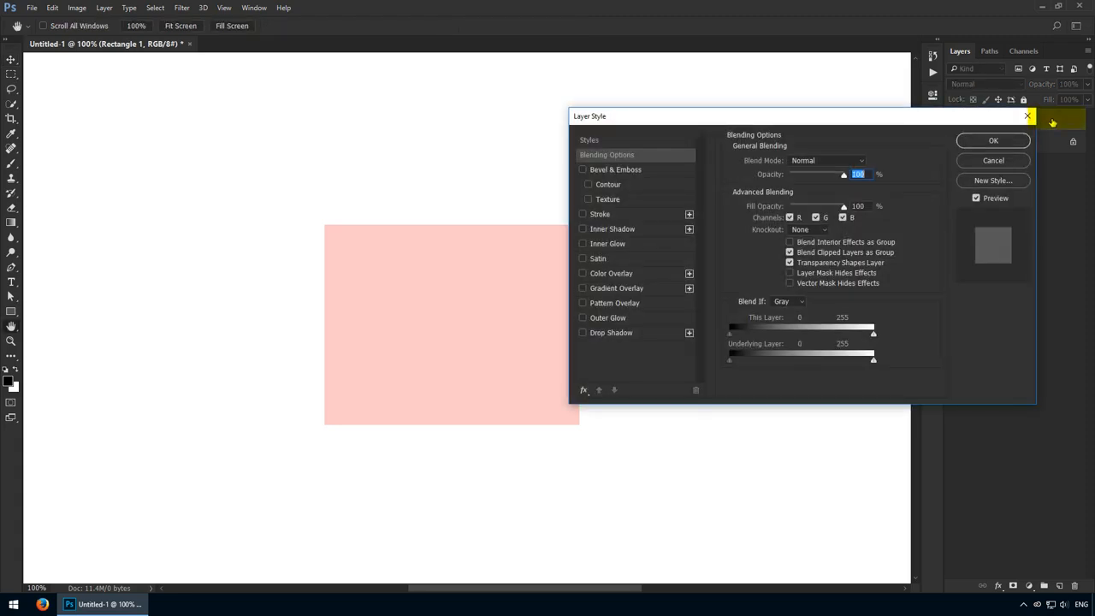
{"action": "left_click", "coordinate": [1027, 115]}
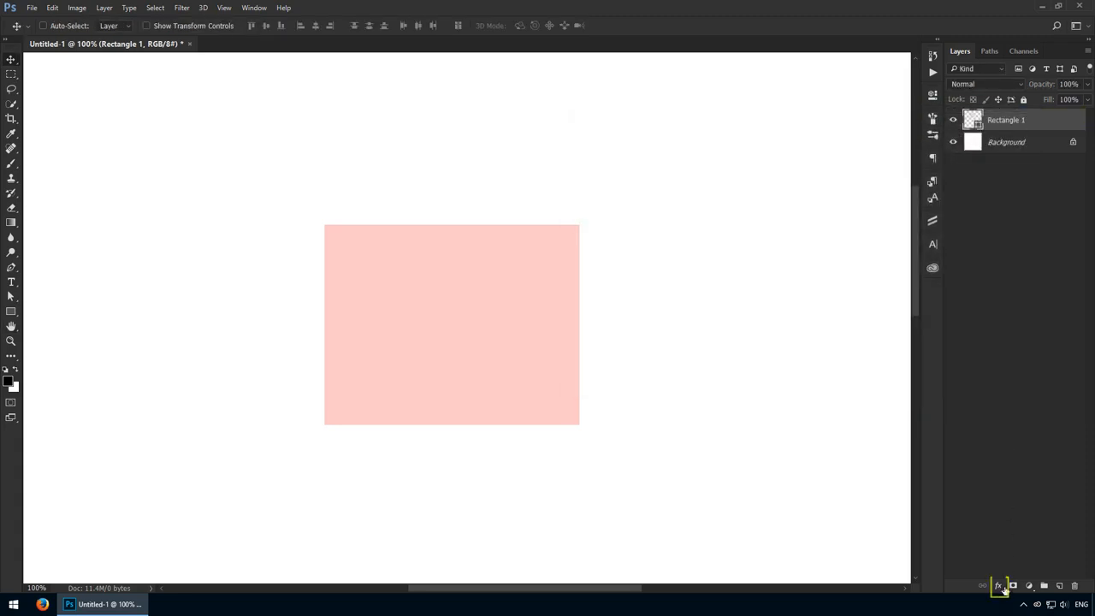
{"action": "left_click", "coordinate": [999, 587]}
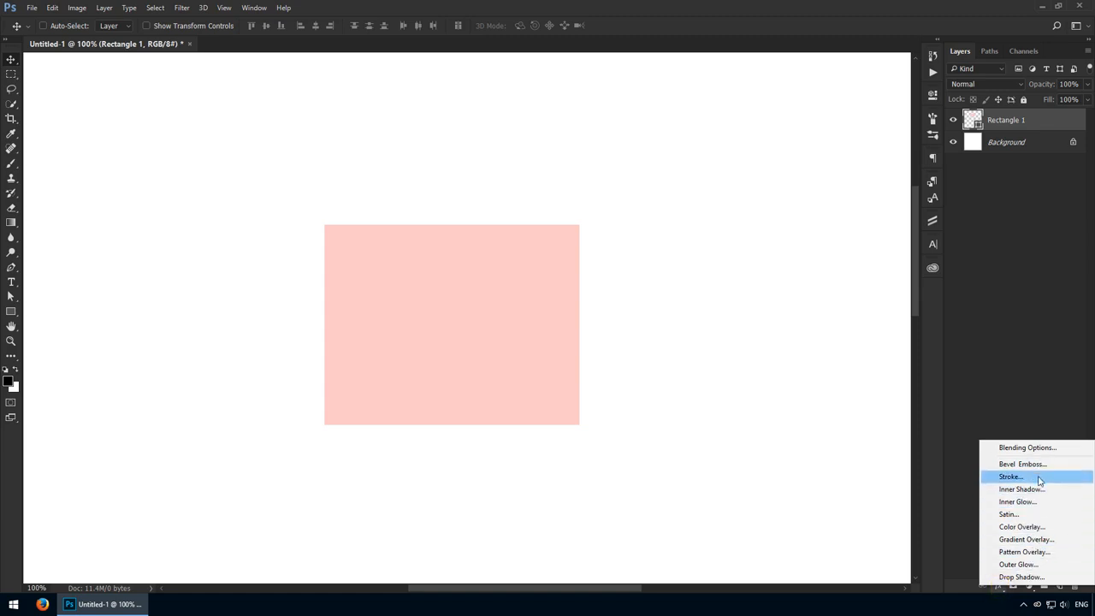
{"action": "left_click", "coordinate": [1022, 577]}
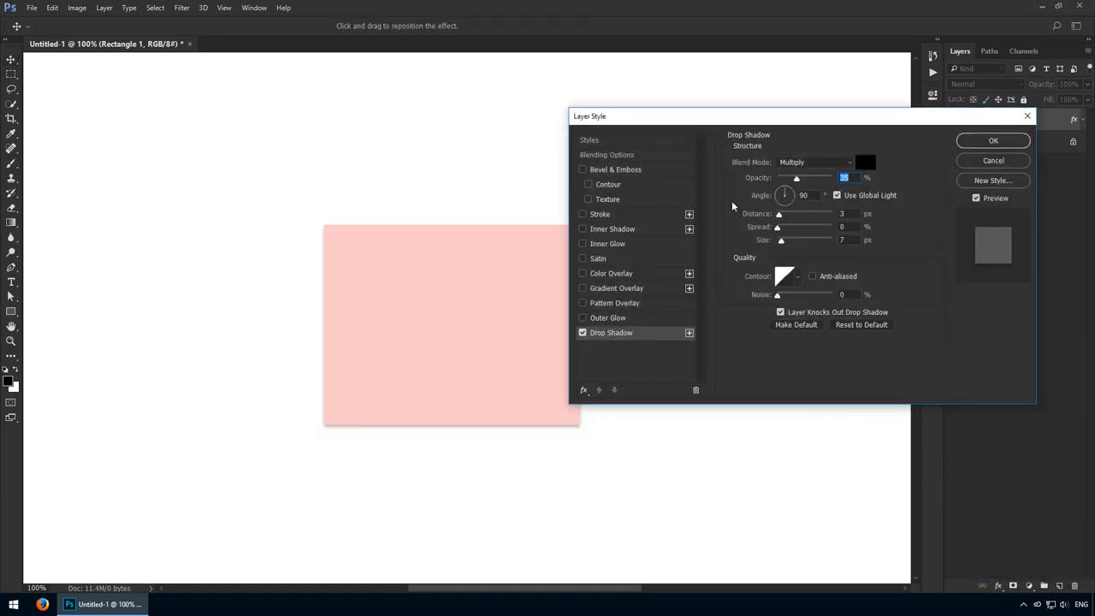
{"action": "left_click_drag", "start_coordinate": [724, 122], "coordinate": [768, 118]}
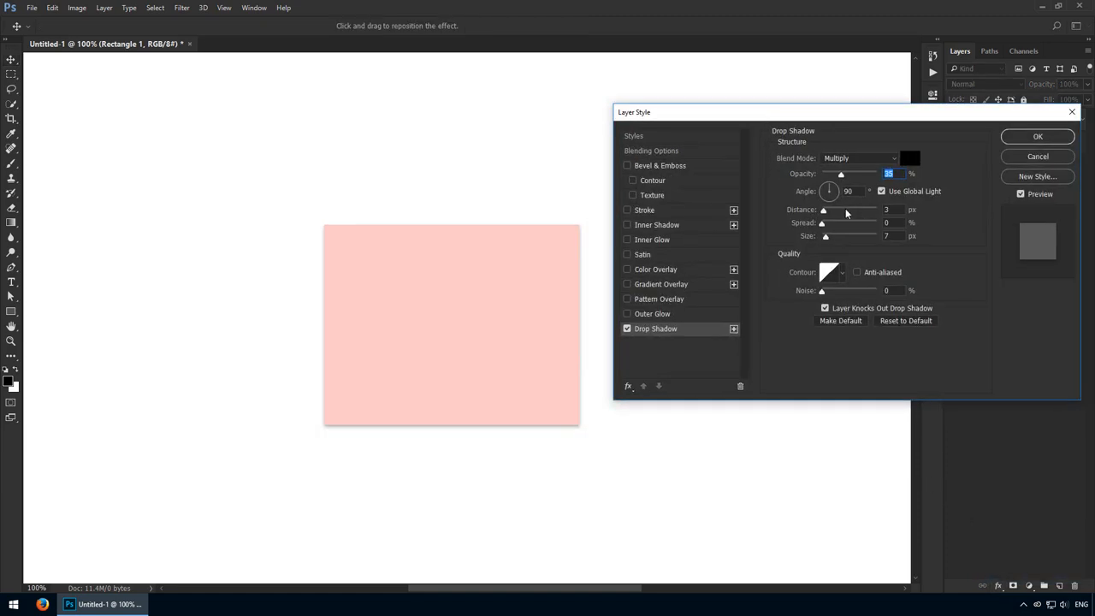
{"action": "left_click_drag", "start_coordinate": [846, 213], "coordinate": [832, 239]}
{"action": "left_click_drag", "start_coordinate": [841, 175], "coordinate": [857, 176]}
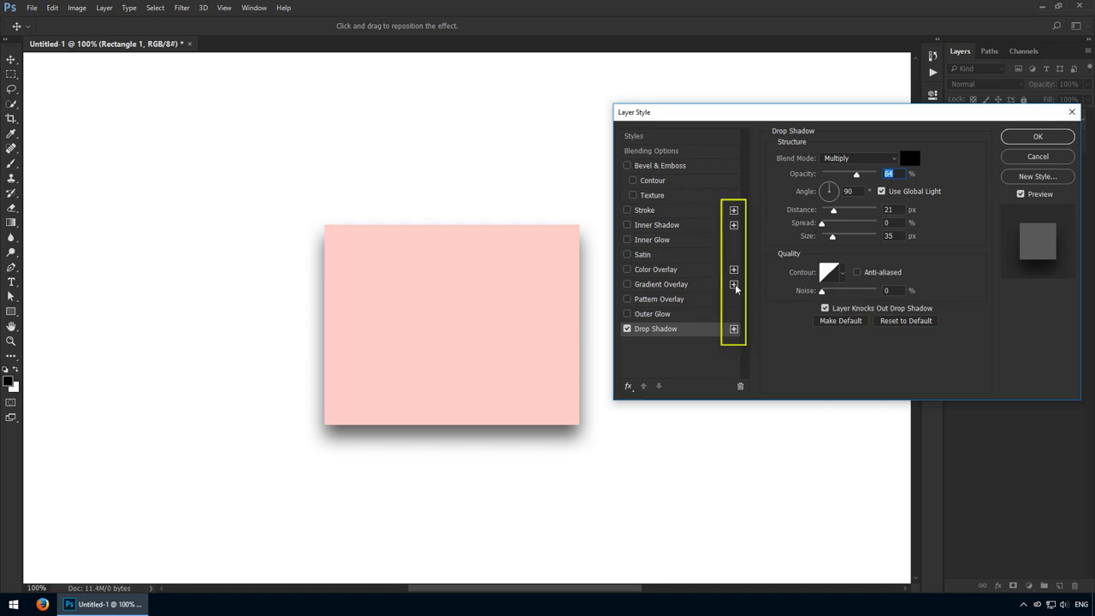
- Turn on a Stroke effect for the rectangle, turn off its drop shadow, and set the stroke color to ff0000
{"action": "left_click", "coordinate": [659, 210]}
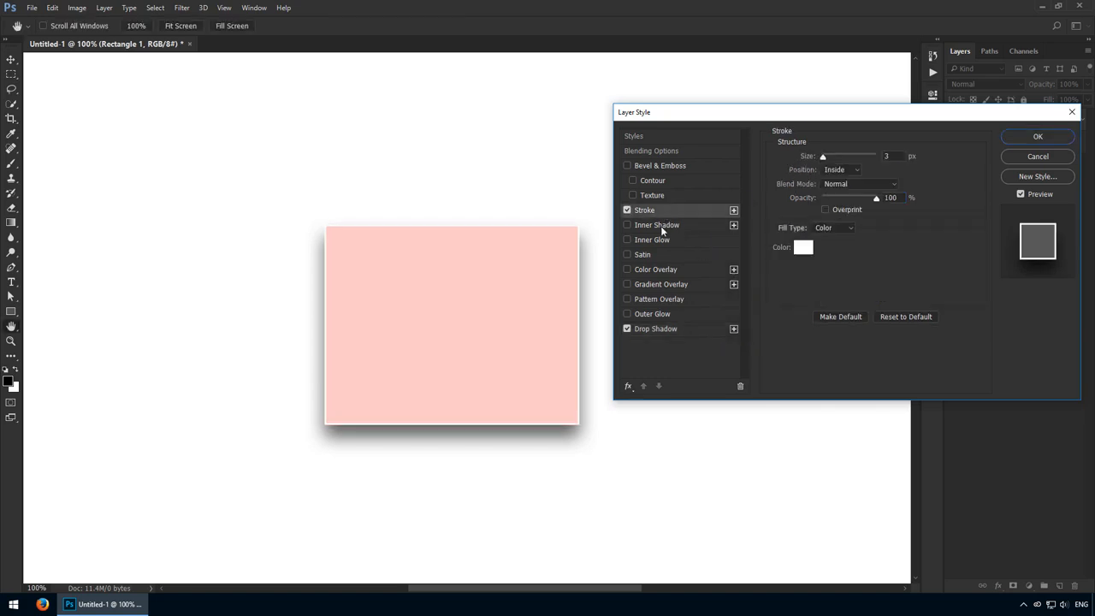
{"action": "left_click", "coordinate": [628, 329]}
{"action": "left_click", "coordinate": [803, 247]}
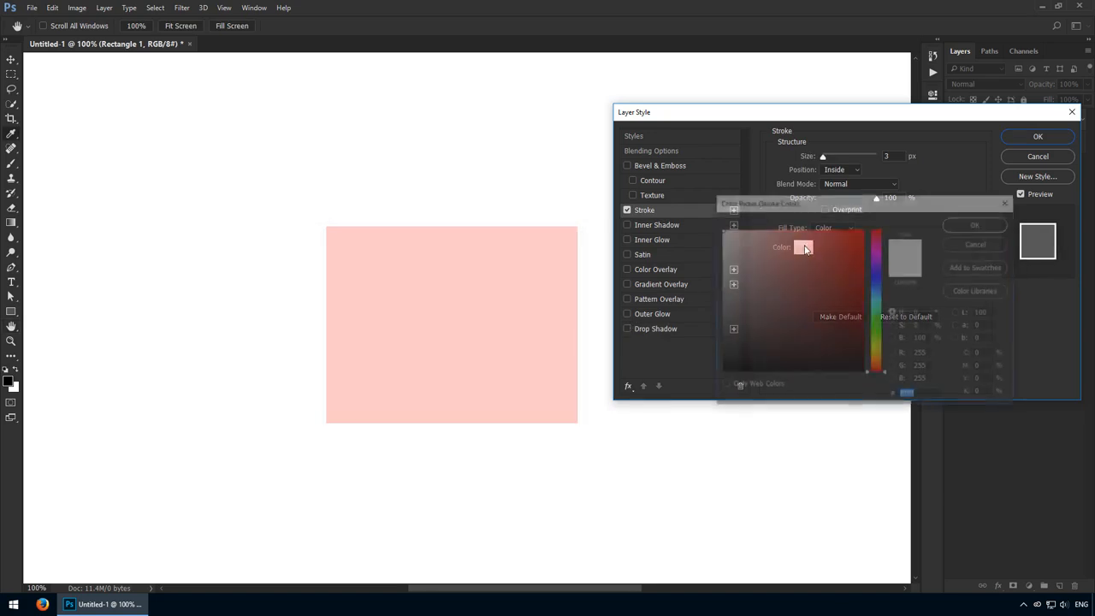
{"action": "type", "text": "ff0000"}
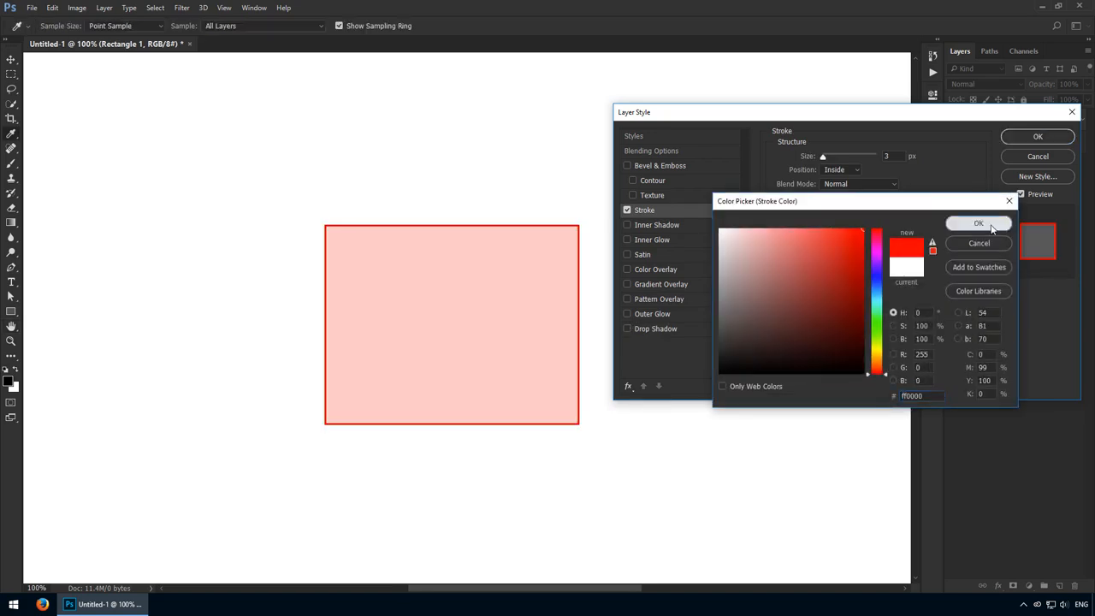
{"action": "left_click", "coordinate": [979, 222]}
- Set the red stroke's position to Outside and its size to 5 px
{"action": "left_click", "coordinate": [838, 170]}
{"action": "left_click", "coordinate": [834, 180]}
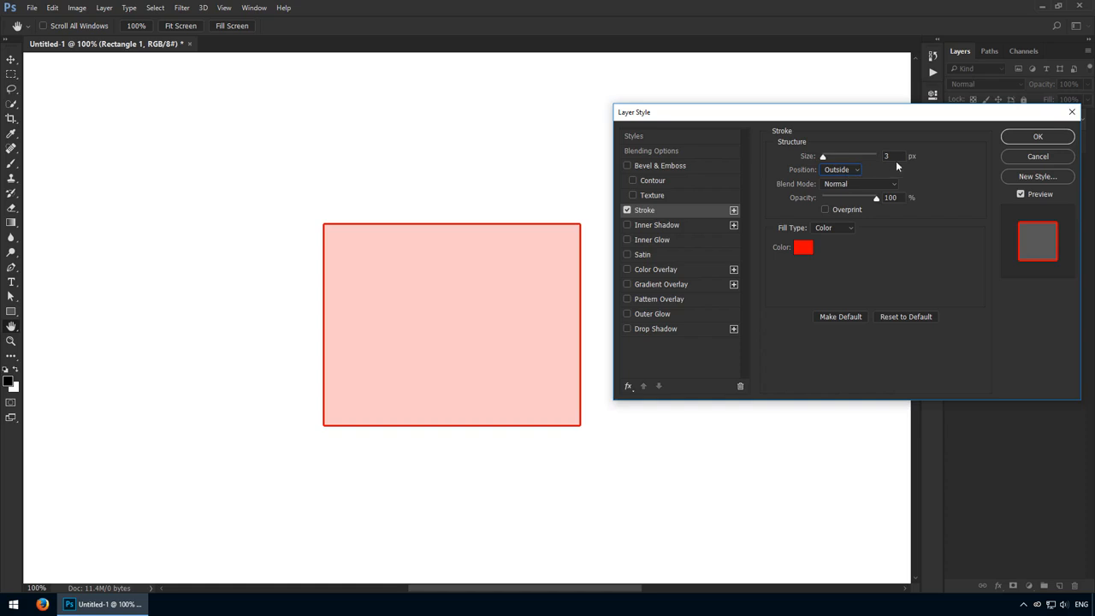
{"action": "scroll", "coordinate": [898, 156], "scroll_direction": "up", "scroll_amount": 3}
{"action": "scroll", "coordinate": [898, 155], "scroll_direction": "down", "scroll_amount": 1}
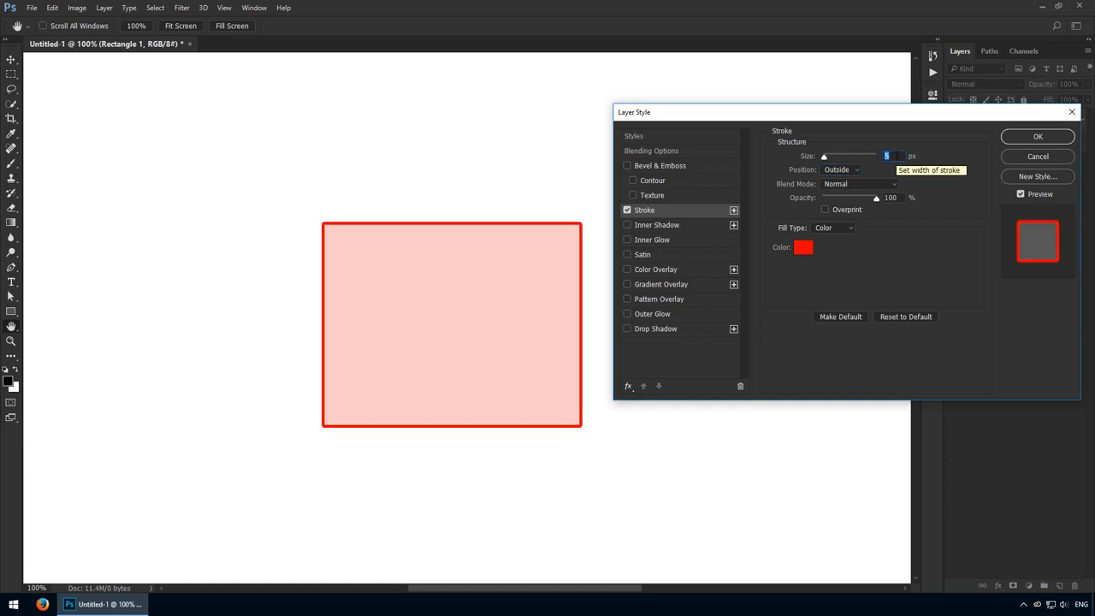
- Add a second Stroke effect to the rectangle and color it blue
{"action": "left_click", "coordinate": [733, 210]}
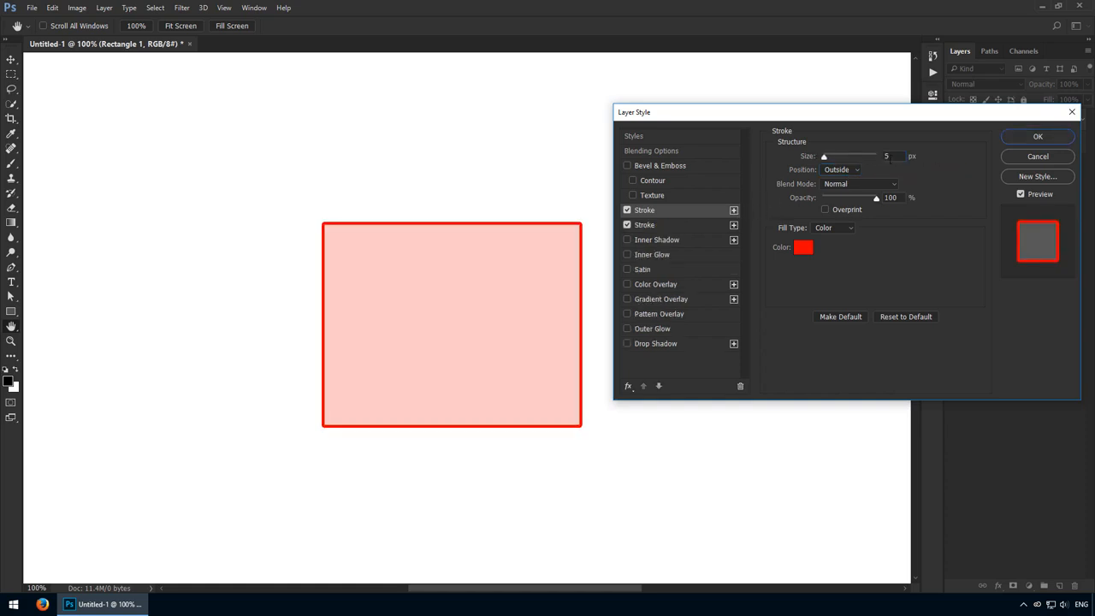
{"action": "left_click", "coordinate": [803, 246]}
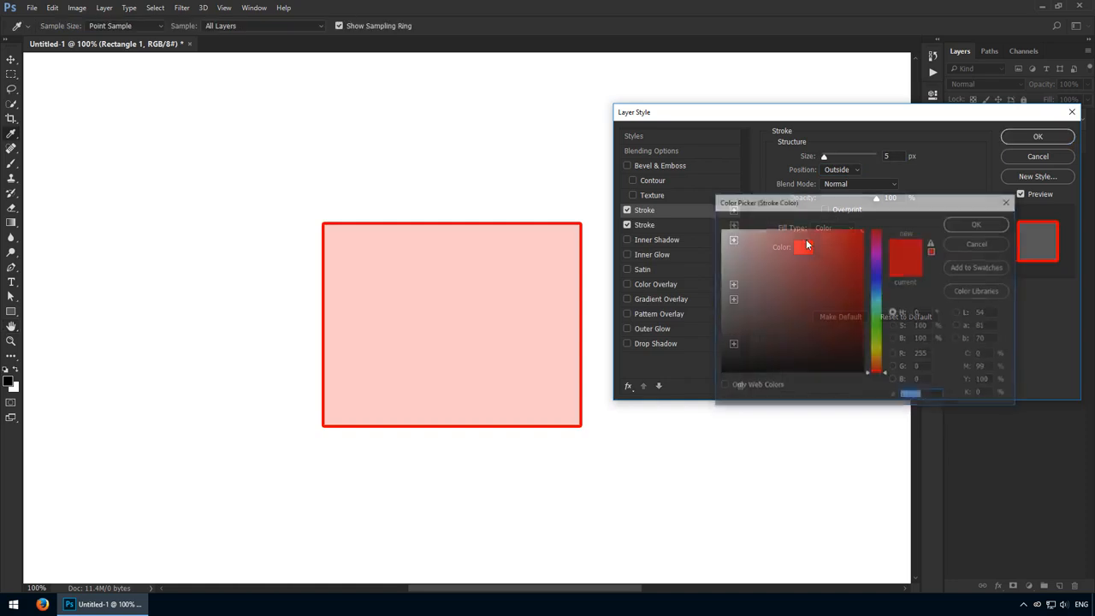
{"action": "left_click", "coordinate": [871, 281]}
{"action": "left_click", "coordinate": [958, 240]}
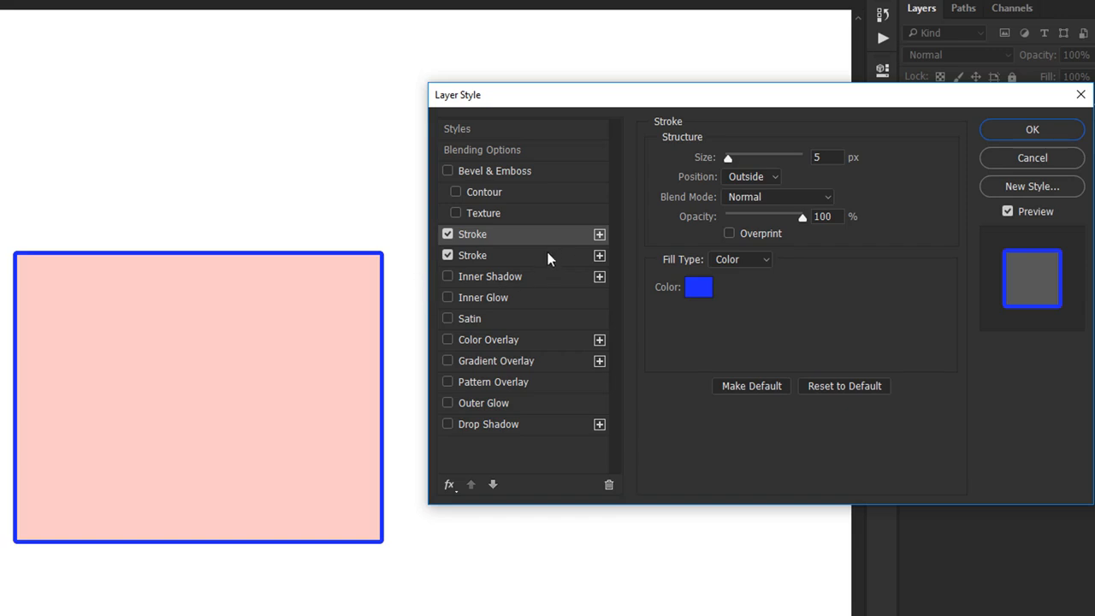
- Try the blue stroke, the first in the effects list, at 2 px and return it to 5 px
{"action": "left_click", "coordinate": [534, 249]}
{"action": "left_click", "coordinate": [530, 241]}
{"action": "left_click", "coordinate": [826, 159]}
{"action": "key", "text": "Down"}
{"action": "key", "text": "Down"}
{"action": "key", "text": "Down"}
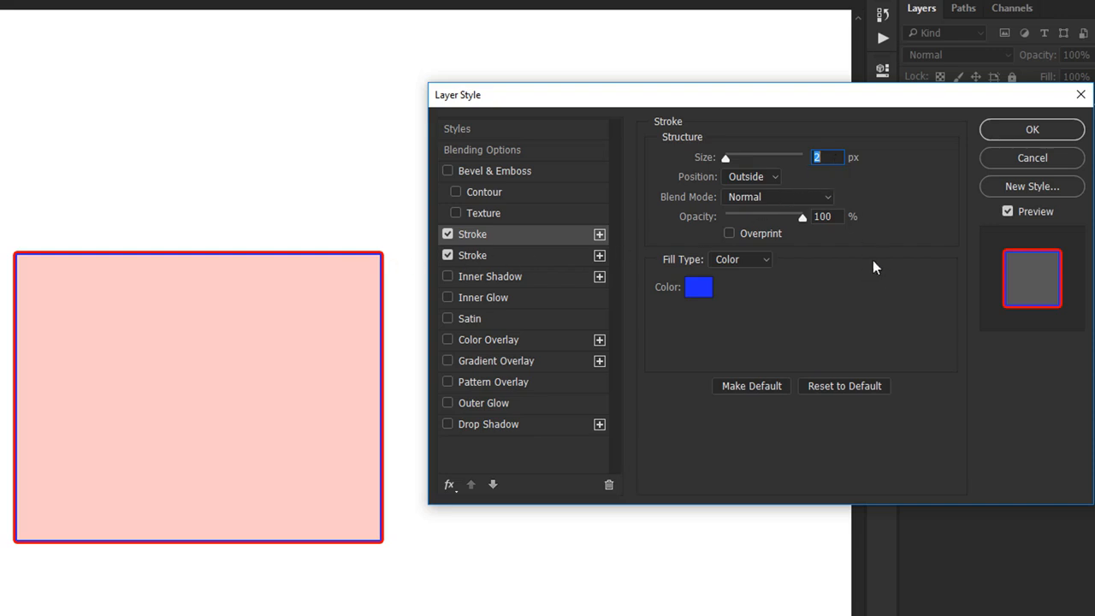
{"action": "key", "text": "Up"}
{"action": "key", "text": "Up"}
{"action": "key", "text": "Up"}
{"action": "mouse_move", "coordinate": [801, 217]}
{"action": "left_mouse_down"}
{"action": "mouse_move", "coordinate": [733, 215]}
{"action": "mouse_move", "coordinate": [833, 221]}
{"action": "left_mouse_up"}
- Try the Gradient Overlay and Color Overlay effects on the rectangle and turn both off
{"action": "left_click", "coordinate": [517, 361]}
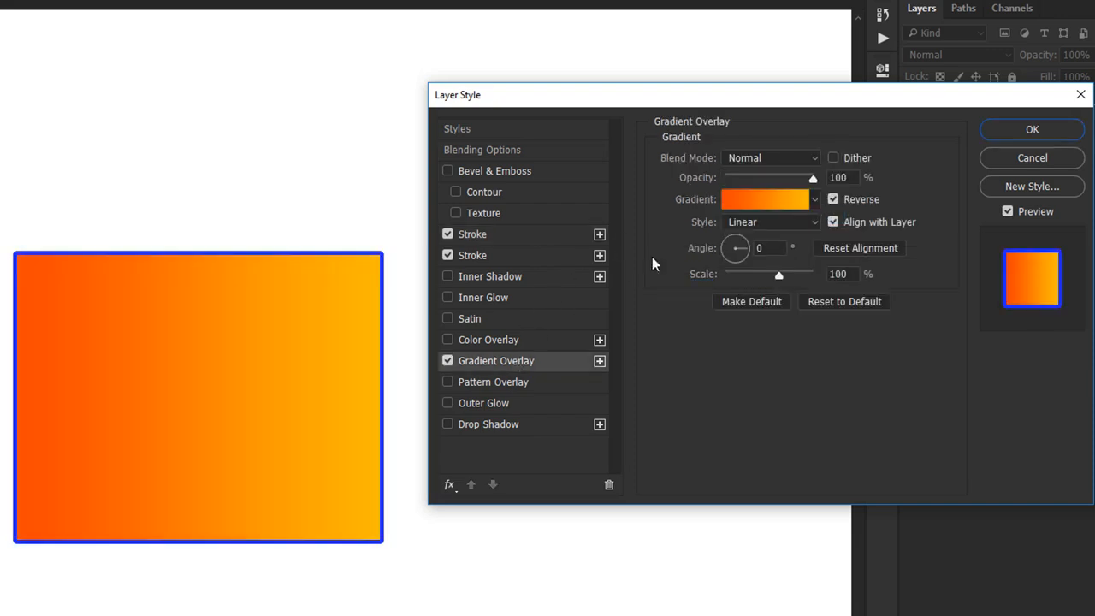
{"action": "left_click", "coordinate": [448, 360]}
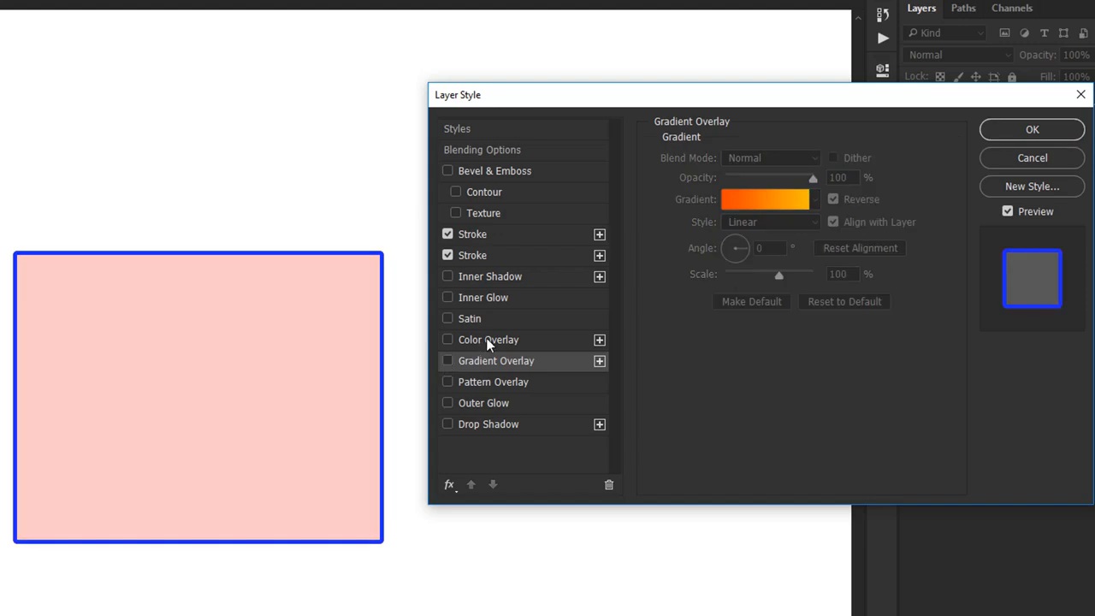
{"action": "left_click", "coordinate": [486, 339]}
{"action": "left_click", "coordinate": [454, 338]}
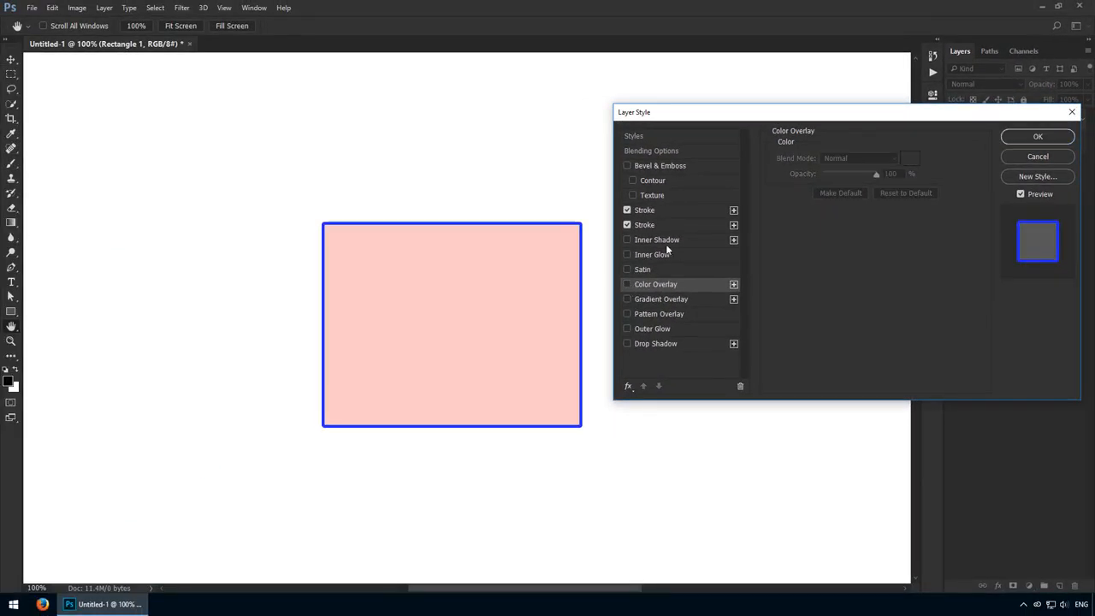
- Check the settings of both strokes and apply the layer style to the rectangle
{"action": "left_click", "coordinate": [508, 254]}
{"action": "left_click", "coordinate": [666, 212]}
{"action": "left_click", "coordinate": [1036, 139]}
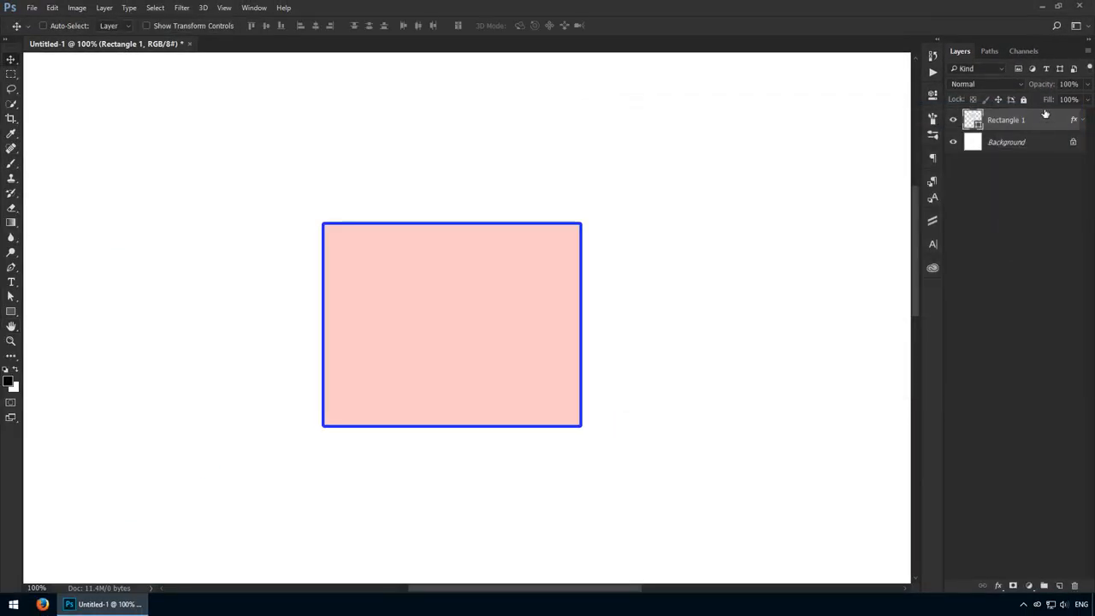
- Set the Rectangle 1 layer's fill to 0% and turn off its blue stroke in the layer style
{"action": "left_click_drag", "start_coordinate": [790, 100], "coordinate": [782, 101]}
{"action": "key", "text": "ctrl+space"}
{"action": "left_click_drag", "start_coordinate": [323, 220], "coordinate": [539, 267]}
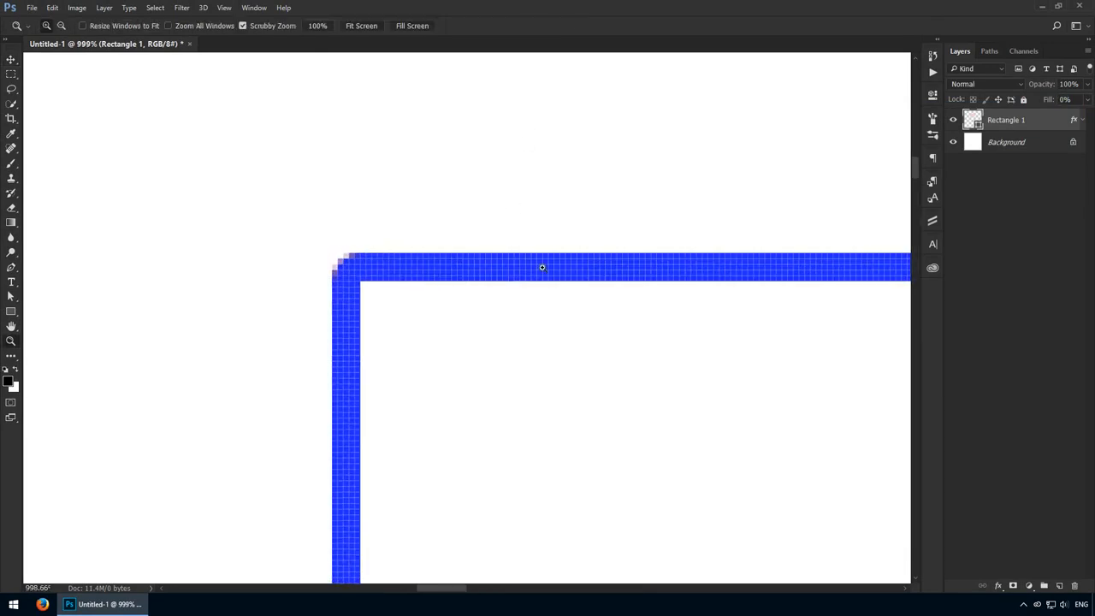
{"action": "double_click", "coordinate": [1057, 120]}
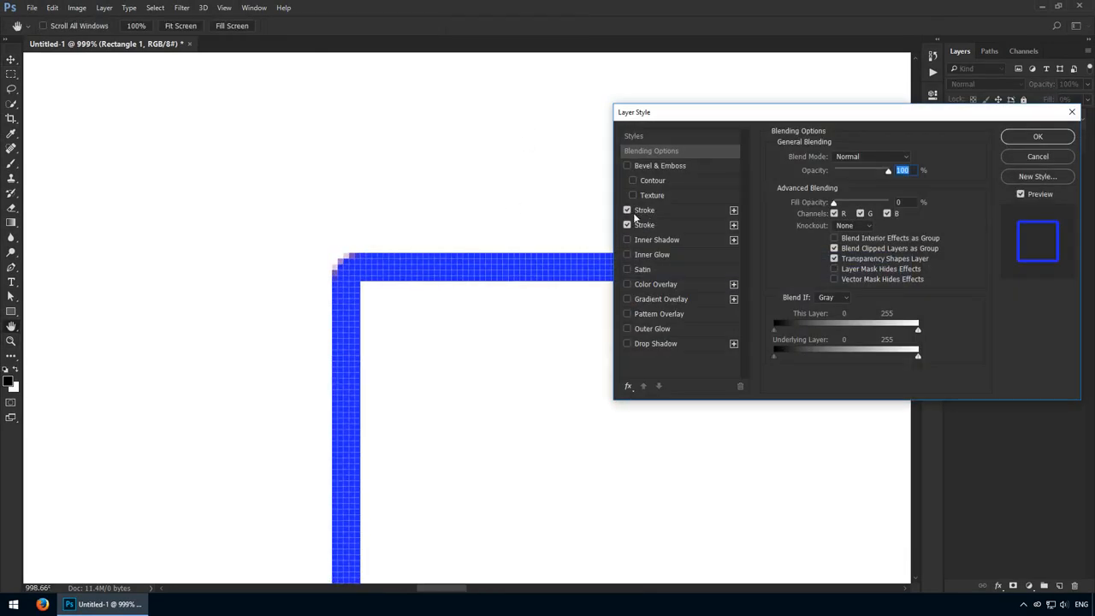
{"action": "left_click", "coordinate": [627, 210]}
- Try larger sizes for the red outside stroke, up to 36 px, and bring it down to 26 px
{"action": "left_click_drag", "start_coordinate": [750, 114], "coordinate": [767, 154]}
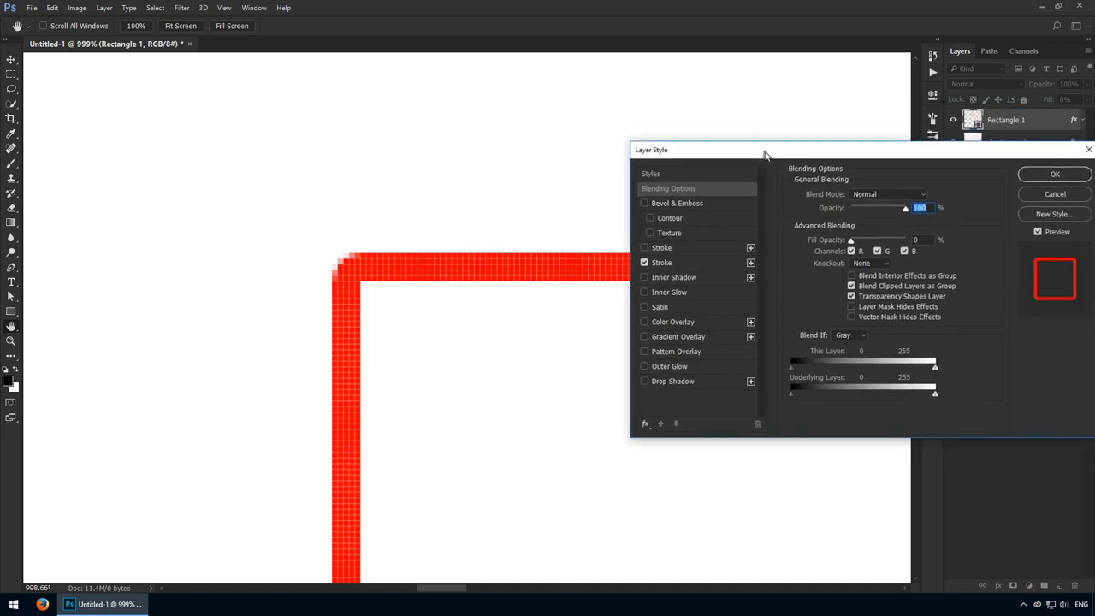
{"action": "left_click", "coordinate": [684, 264]}
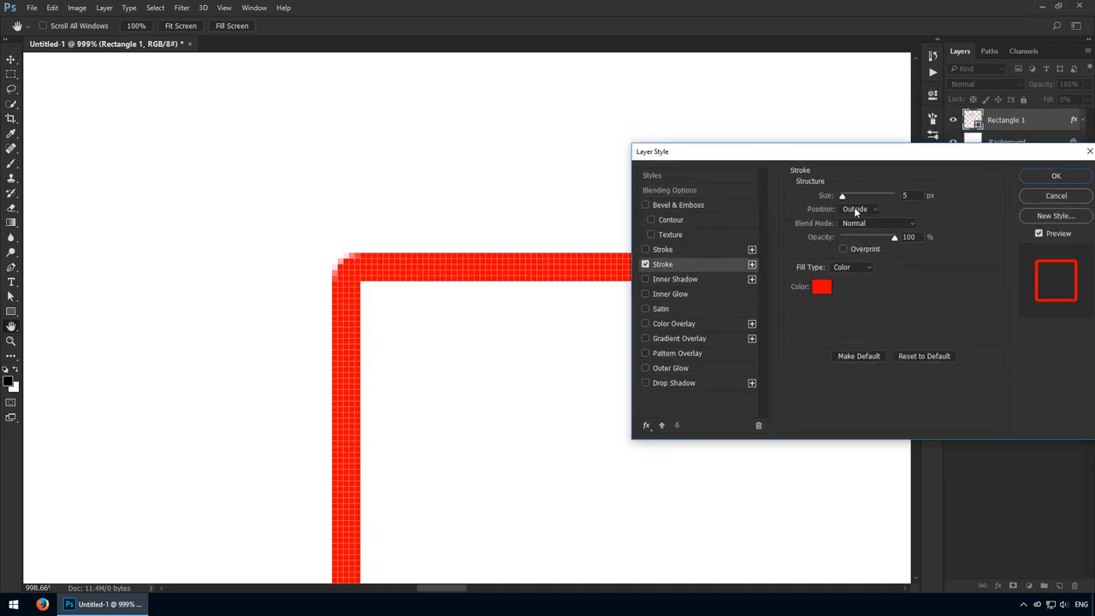
{"action": "left_click", "coordinate": [912, 196]}
{"action": "scroll", "coordinate": [911, 195], "scroll_direction": "up", "scroll_amount": 7}
{"action": "scroll", "coordinate": [911, 196], "scroll_direction": "up", "scroll_amount": 15}
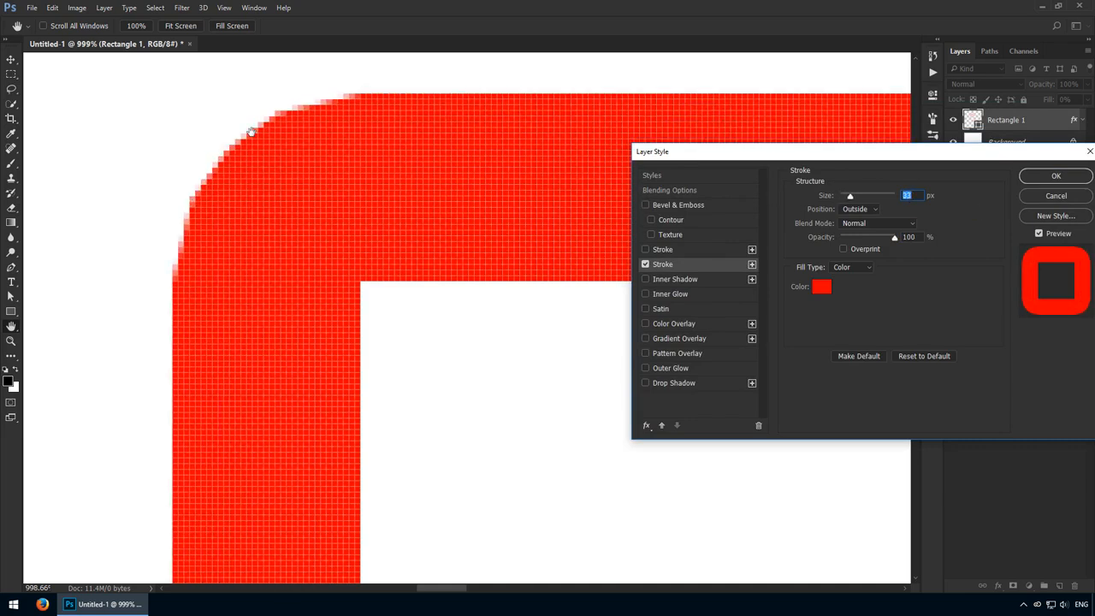
{"action": "scroll", "coordinate": [918, 196], "scroll_direction": "up", "scroll_amount": 3}
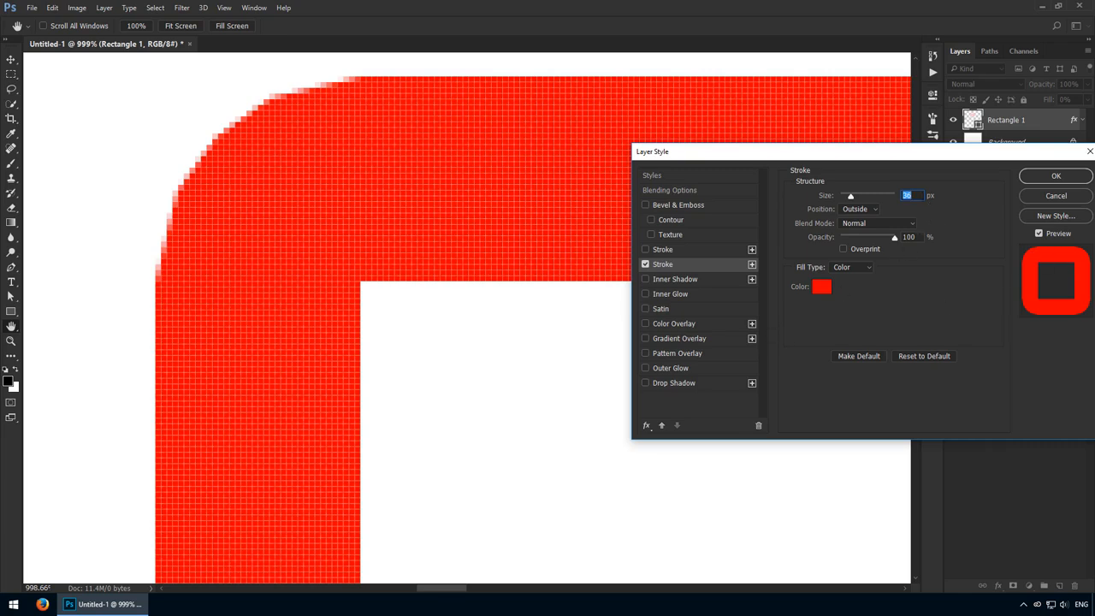
{"action": "scroll", "coordinate": [918, 196], "scroll_direction": "down", "scroll_amount": 10}
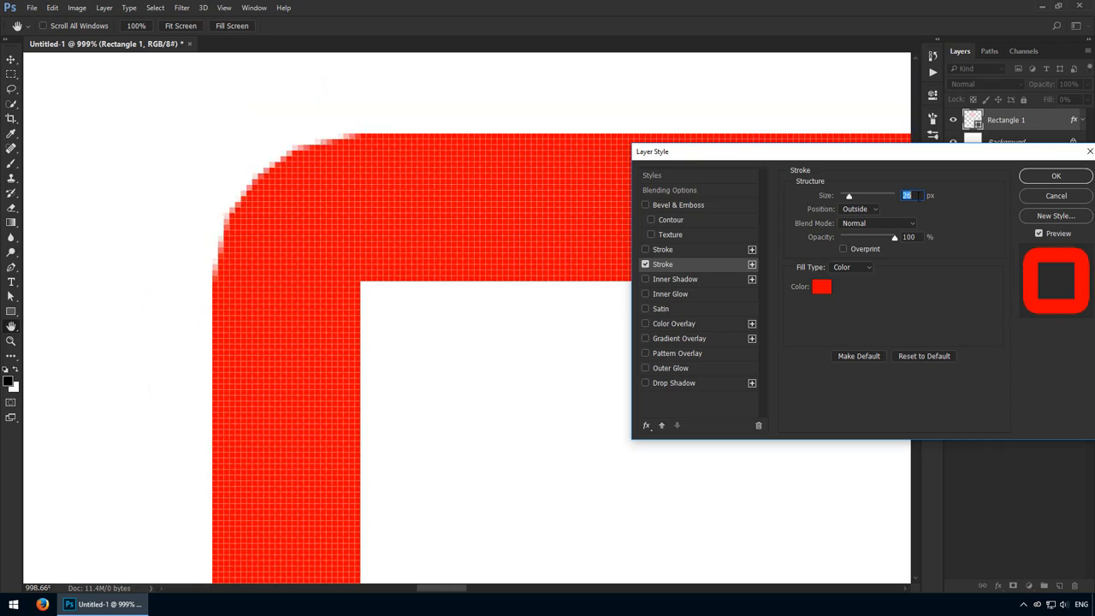
- Set the red stroke's position to Inside and its size to 10 px, and apply the layer style
{"action": "left_click", "coordinate": [871, 209]}
{"action": "left_click", "coordinate": [866, 231]}
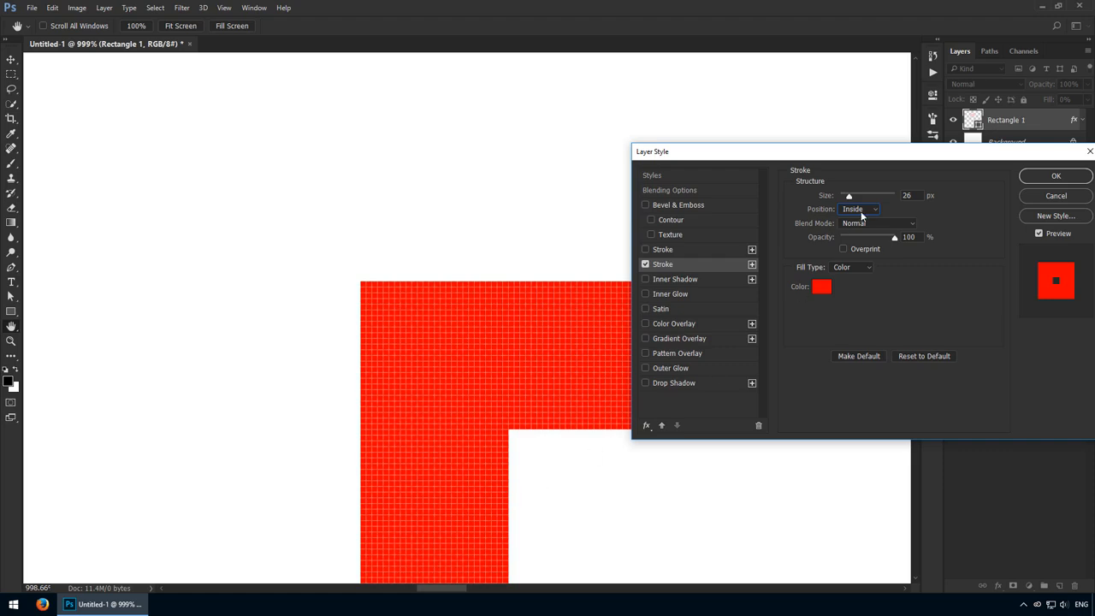
{"action": "type", "text": "10"}
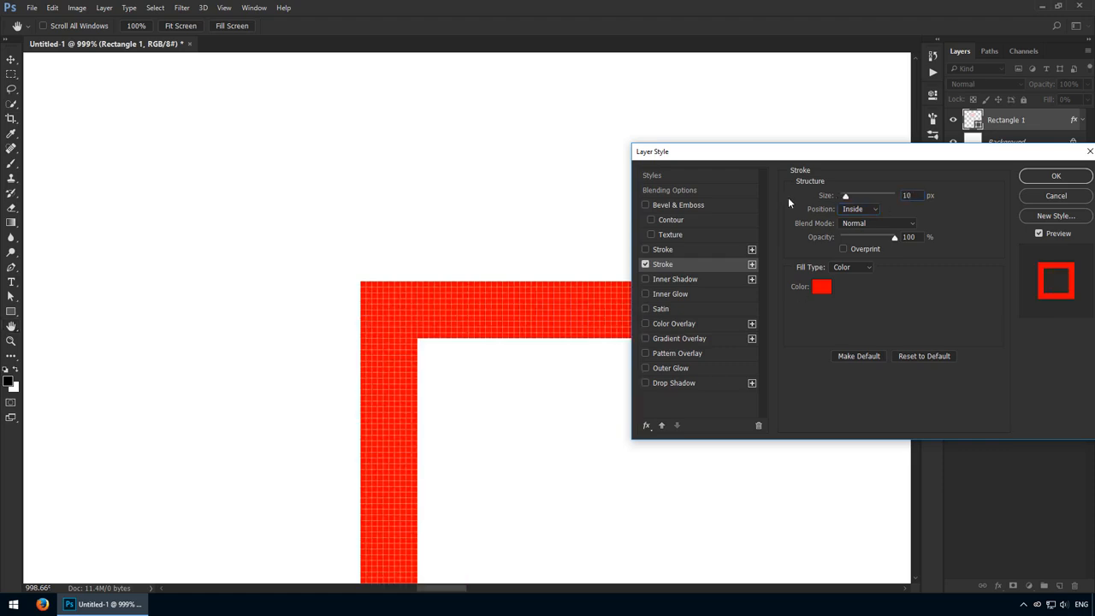
{"action": "key", "text": "Return"}
{"action": "key", "text": "ctrl+1"}
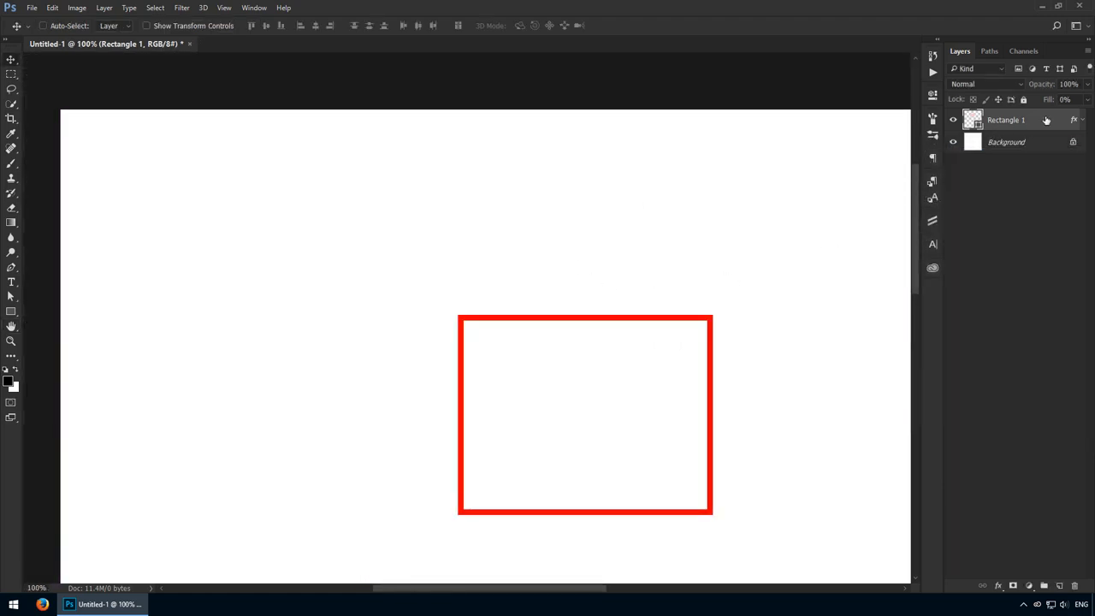
- Reopen the rectangle's layer style and set the red stroke's position to Center
{"action": "double_click", "coordinate": [1045, 120]}
{"action": "left_click", "coordinate": [377, 215]}
{"action": "left_click", "coordinate": [536, 161]}
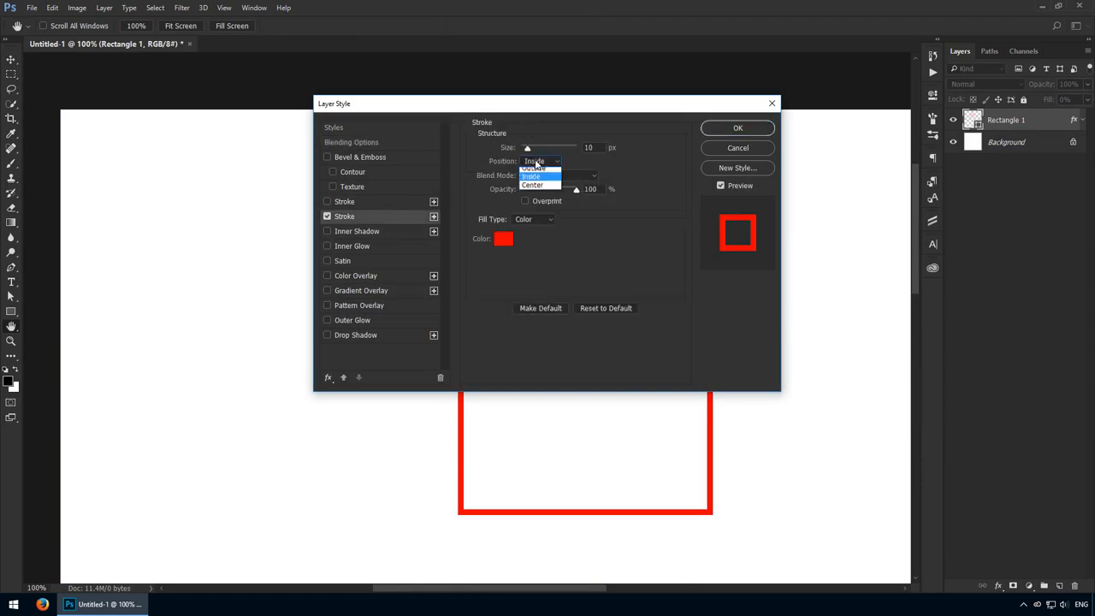
{"action": "left_click", "coordinate": [532, 185]}
{"action": "mouse_move", "coordinate": [554, 106]}
{"action": "left_mouse_down"}
{"action": "mouse_move", "coordinate": [923, 209]}
{"action": "mouse_move", "coordinate": [895, 209]}
{"action": "left_mouse_up"}
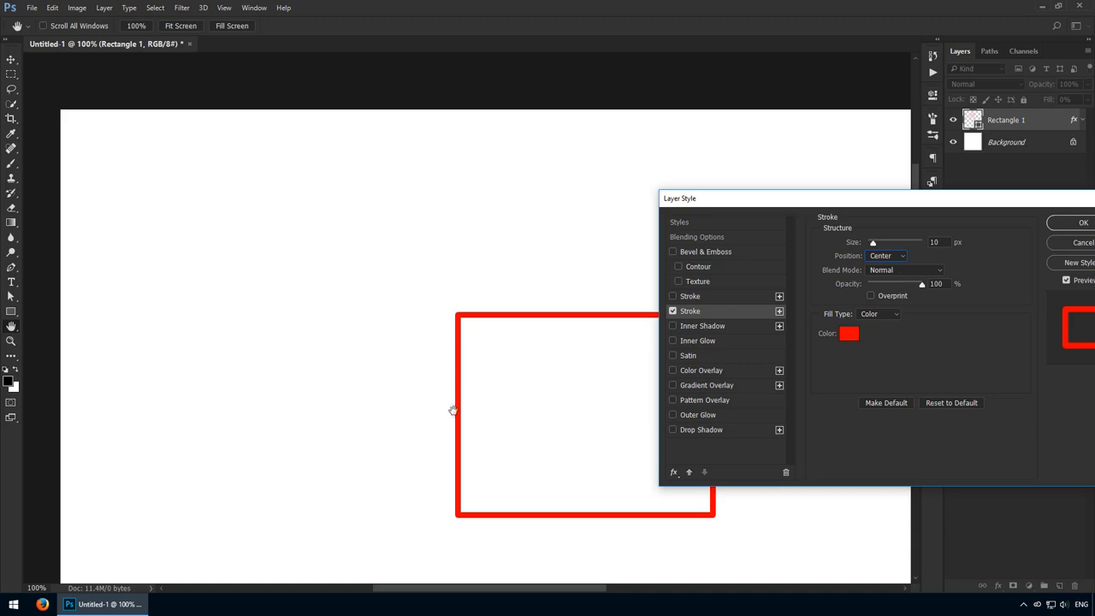
- Set the red stroke's position to Outside and apply the layer style
{"action": "left_click", "coordinate": [887, 259]}
{"action": "left_click", "coordinate": [890, 270]}
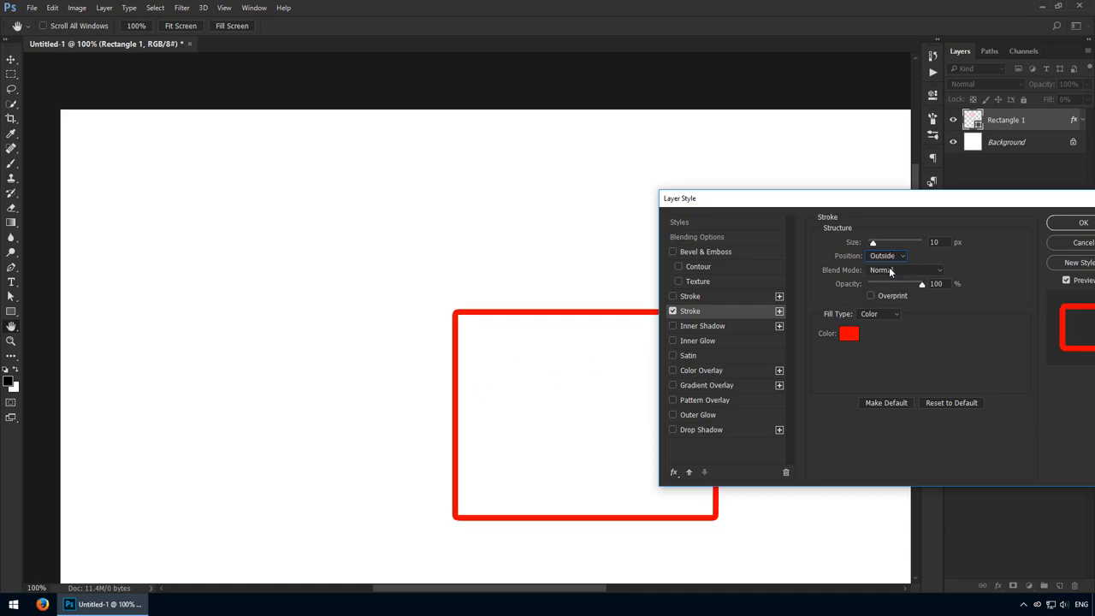
{"action": "left_click_drag", "start_coordinate": [991, 206], "coordinate": [937, 202]}
{"action": "left_click", "coordinate": [1022, 219]}
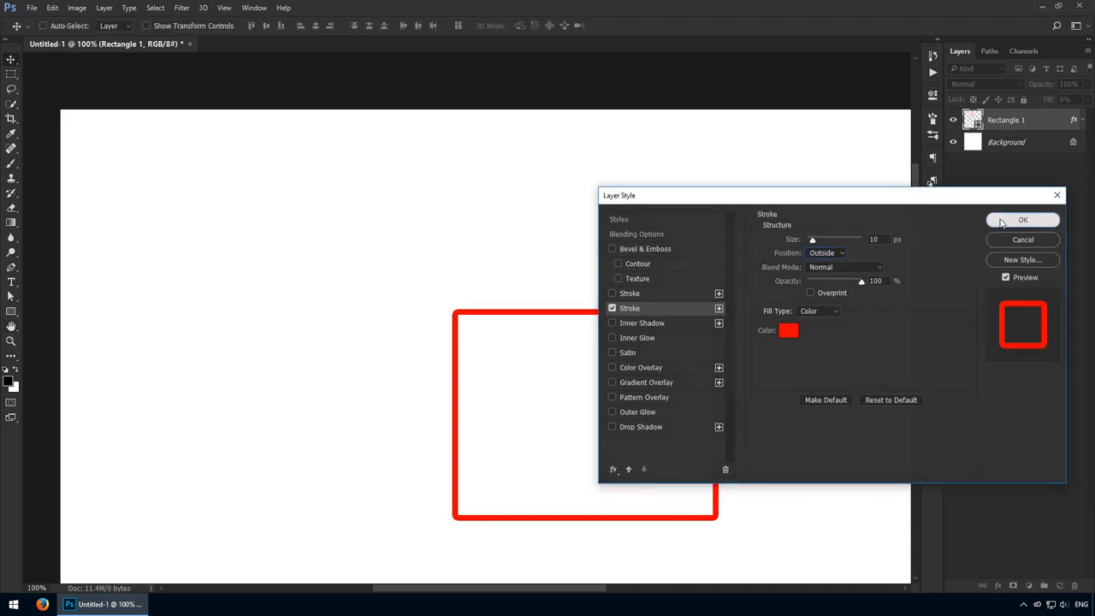
- Duplicate the outlined rectangle to the left of the original and move the copy closer to it
{"action": "left_click_drag", "start_coordinate": [590, 389], "coordinate": [290, 389]}
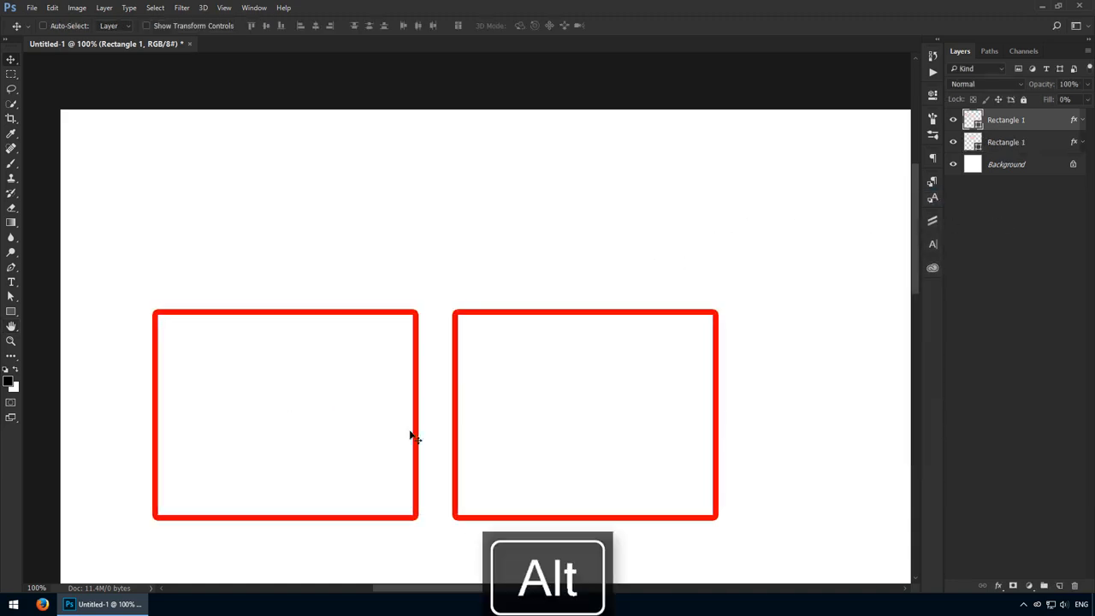
{"action": "left_click_drag", "start_coordinate": [433, 381], "coordinate": [503, 438]}
{"action": "key", "text": "v"}
{"action": "left_click_drag", "start_coordinate": [375, 397], "coordinate": [481, 399]}
- Check the gap between the two rectangles' facing outlines and nudge the copy right, leaving a gap of about 10 px
{"action": "key", "text": "z"}
{"action": "left_click_drag", "start_coordinate": [499, 409], "coordinate": [551, 421]}
{"action": "key", "text": "m"}
{"action": "left_click_drag", "start_coordinate": [439, 384], "coordinate": [559, 416]}
{"action": "key", "text": "ctrl+d"}
{"action": "key", "text": "v"}
{"action": "key", "text": "Right"}
{"action": "key", "text": "Right"}
{"action": "key", "text": "Right"}
{"action": "key", "text": "Right"}
{"action": "key", "text": "Right"}
{"action": "key", "text": "Right"}
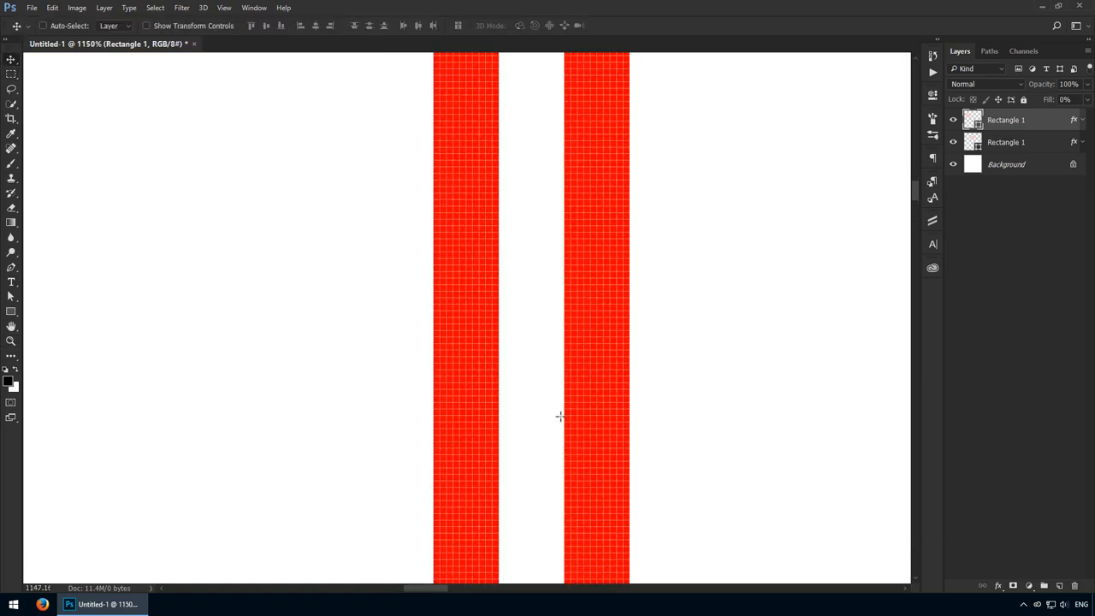
- Check the width of the gap between the facing outlines with a rectangular selection, clear the selection, and return to 100% view
{"action": "key", "text": "m"}
{"action": "left_click_drag", "start_coordinate": [502, 360], "coordinate": [503, 407]}
{"action": "key", "text": "ctrl+d"}
{"action": "key", "text": "ctrl+d"}
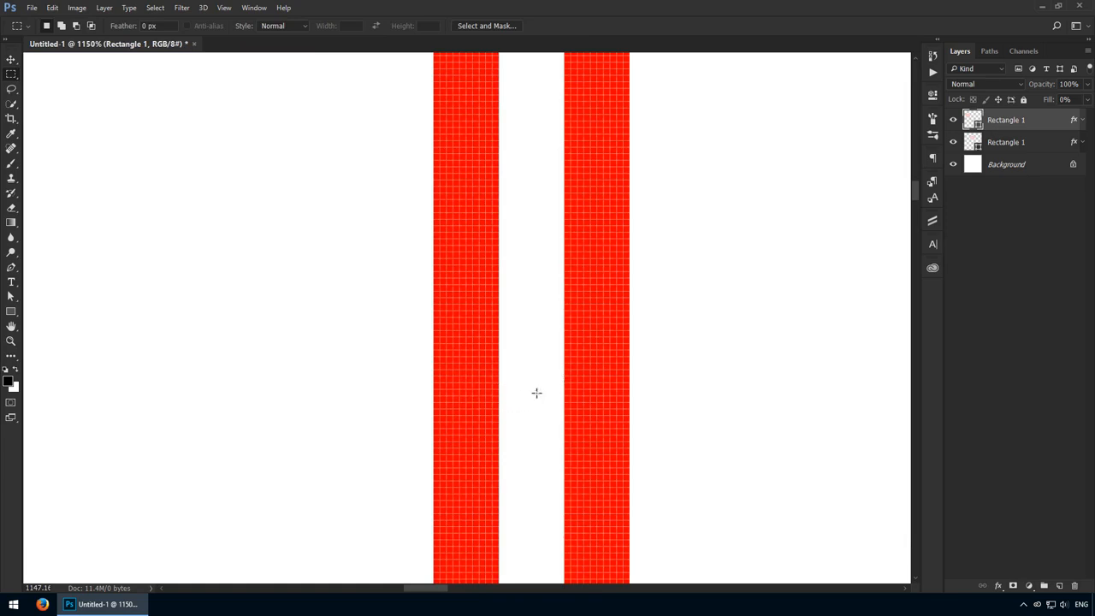
{"action": "key", "text": "v"}
{"action": "key", "text": "ctrl+1"}
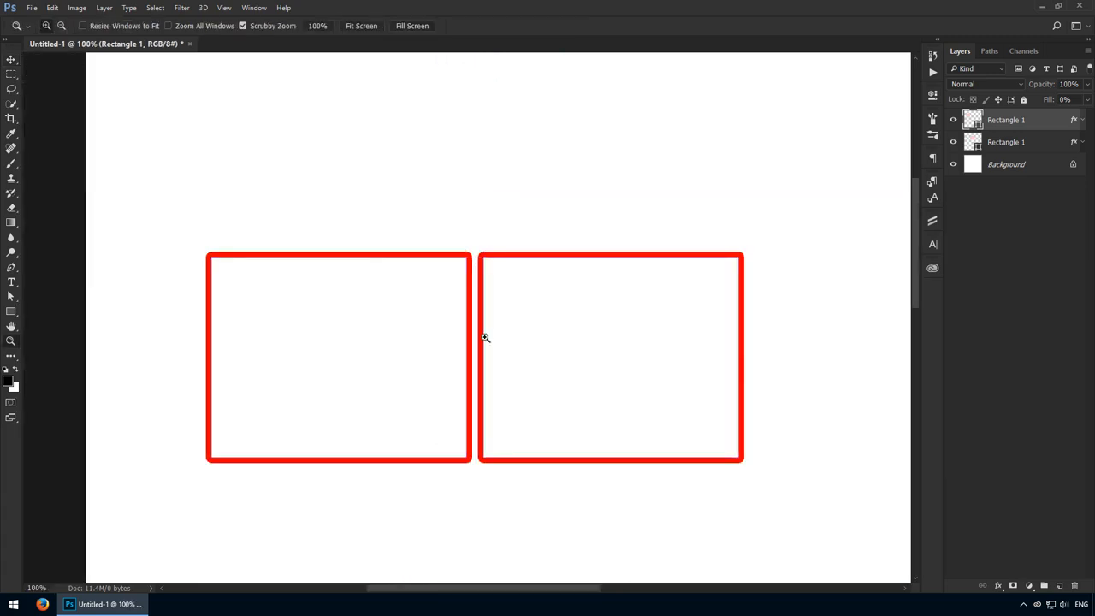
- Select the original rectangle, check its distance to the copy, and measure the gap between their outlines with a rectangular marquee
{"action": "left_click", "coordinate": [485, 336], "text": "ctrl"}
{"action": "left_click", "coordinate": [426, 371], "text": "ctrl"}
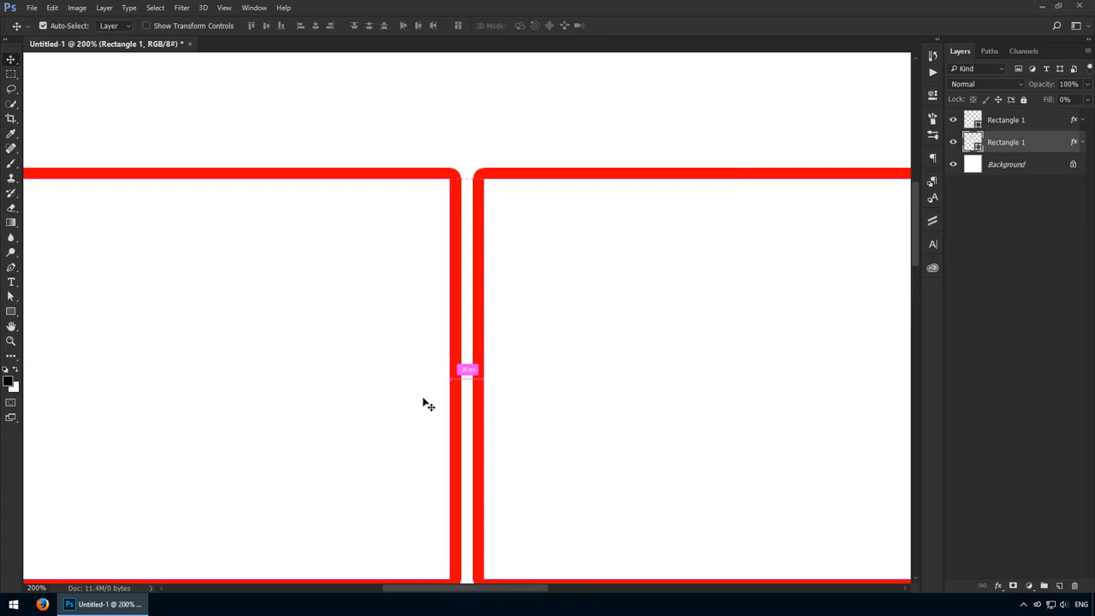
{"action": "left_click_drag", "start_coordinate": [460, 393], "coordinate": [589, 416]}
{"action": "key", "text": "m"}
{"action": "left_click_drag", "start_coordinate": [469, 373], "coordinate": [545, 412]}
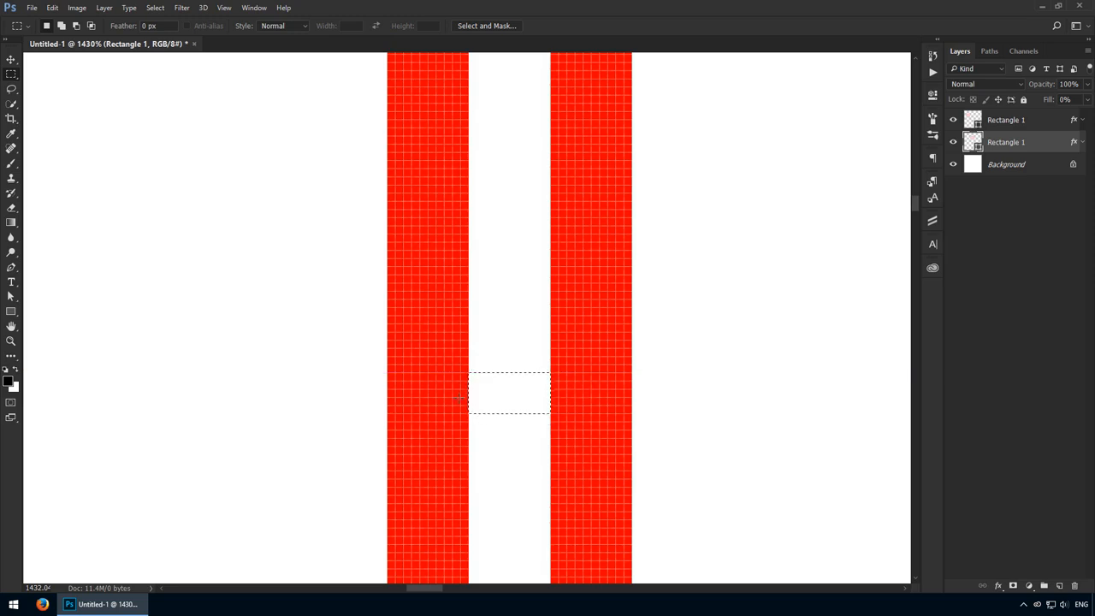
{"action": "key", "text": "v"}
{"action": "key", "text": "ctrl+1"}
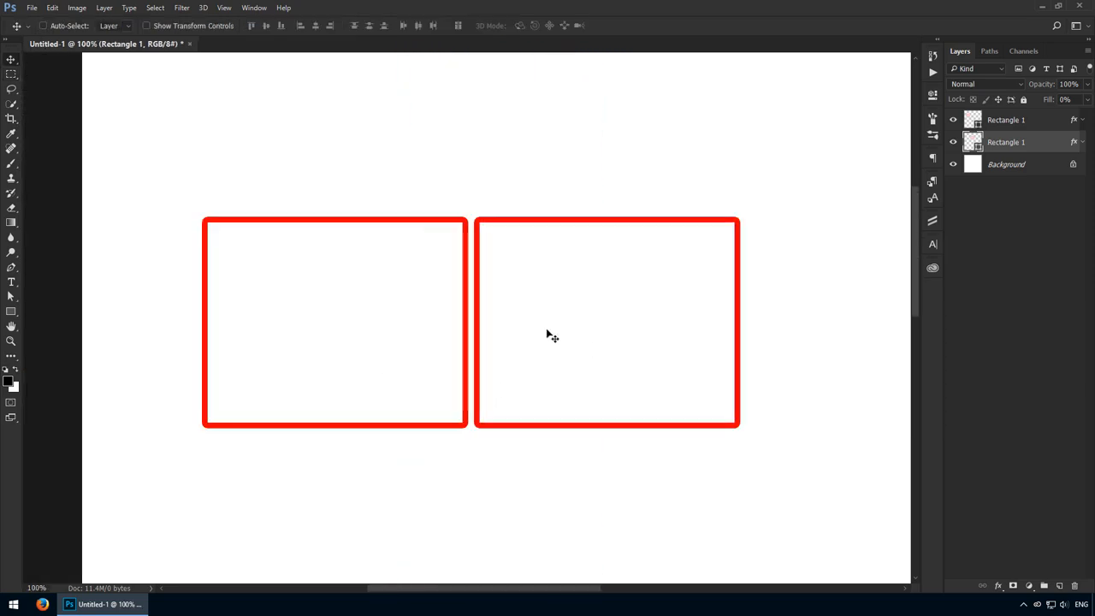
- Align the original rectangle to the top edge of the canvas and clear the selection
{"action": "key", "text": "ctrl"}
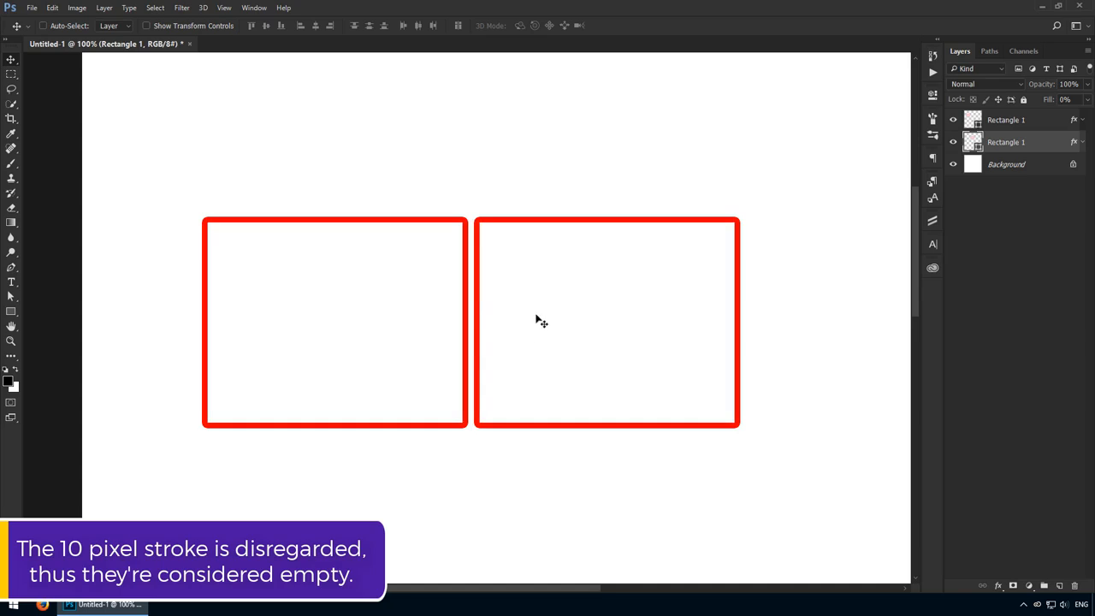
{"action": "left_click_drag", "start_coordinate": [527, 233], "coordinate": [460, 289]}
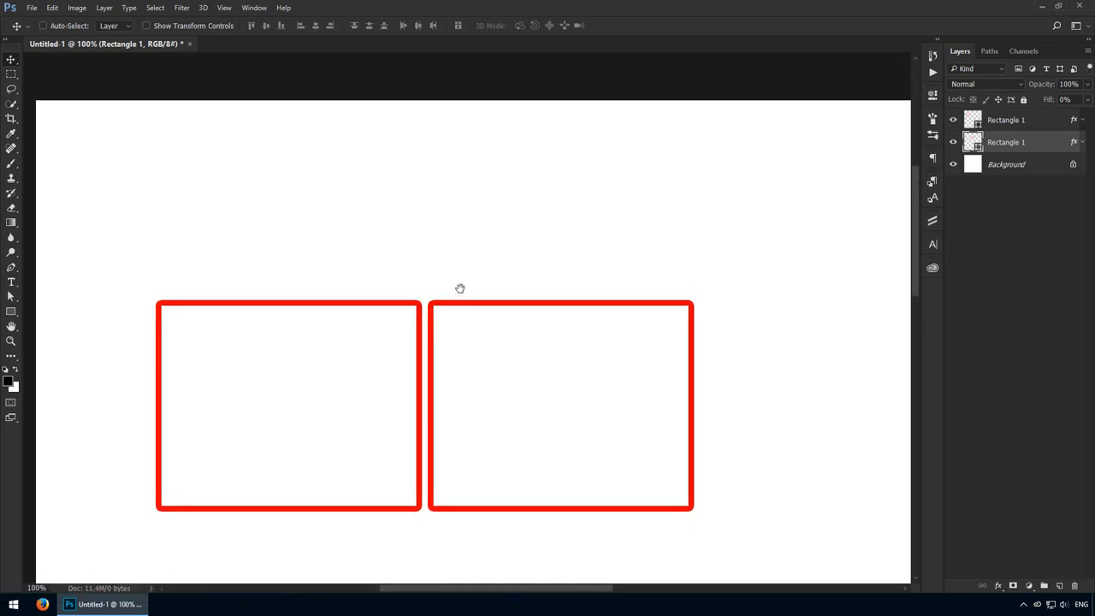
{"action": "key", "text": "ctrl+a"}
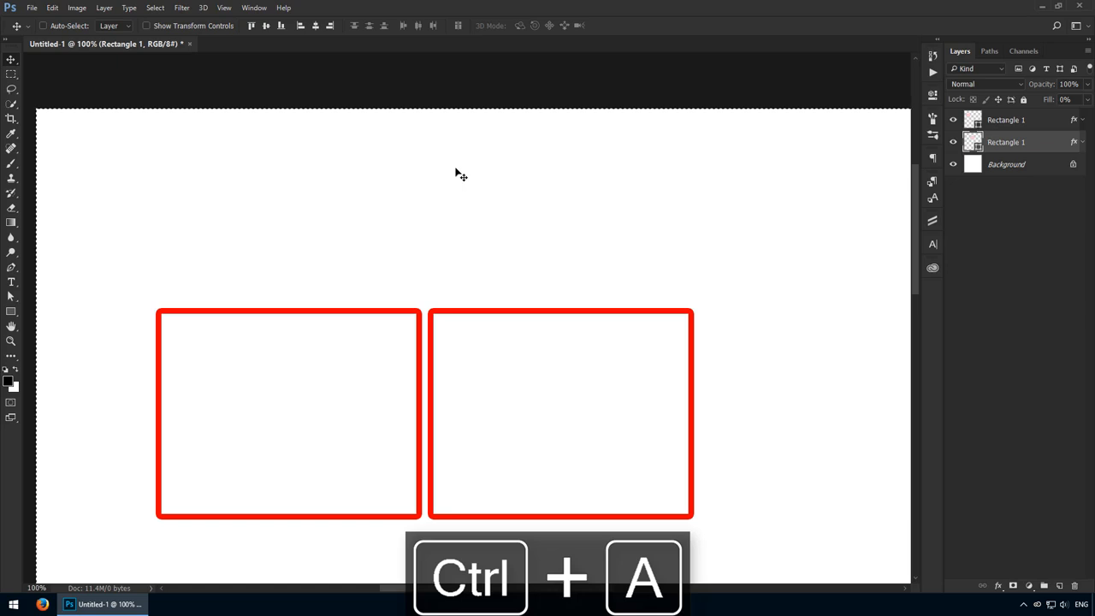
{"action": "left_click", "coordinate": [251, 26]}
{"action": "key", "text": "ctrl+d"}
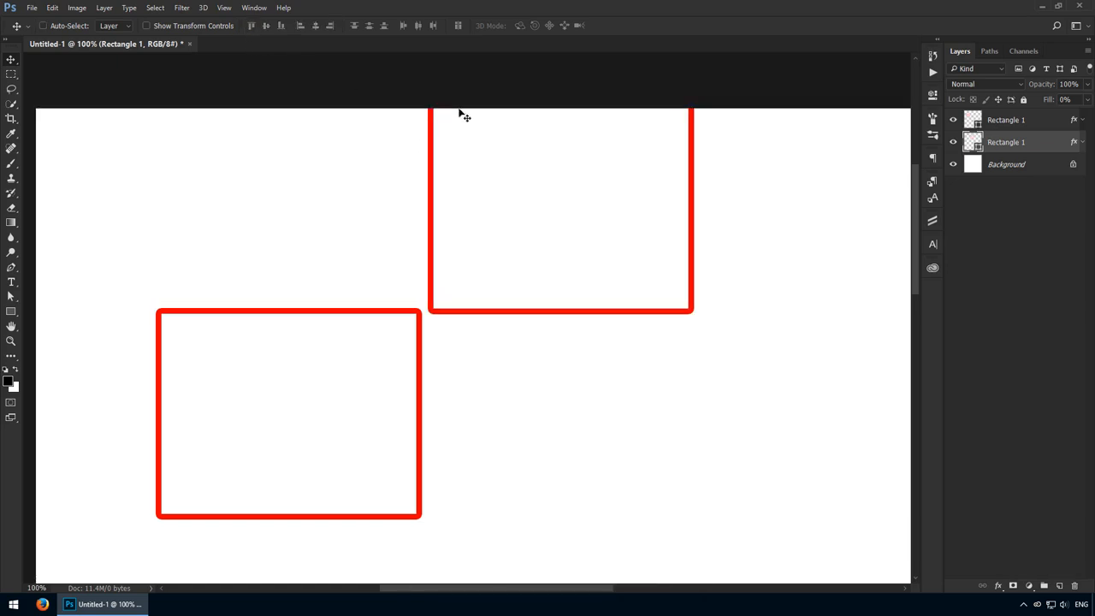
- Re-align the original rectangle to the canvas's top edge in a close-up view and check its transform bounds there
{"action": "key", "text": "z"}
{"action": "left_click_drag", "start_coordinate": [459, 124], "coordinate": [515, 235]}
{"action": "key", "text": "v"}
{"action": "key", "text": "ctrl+a"}
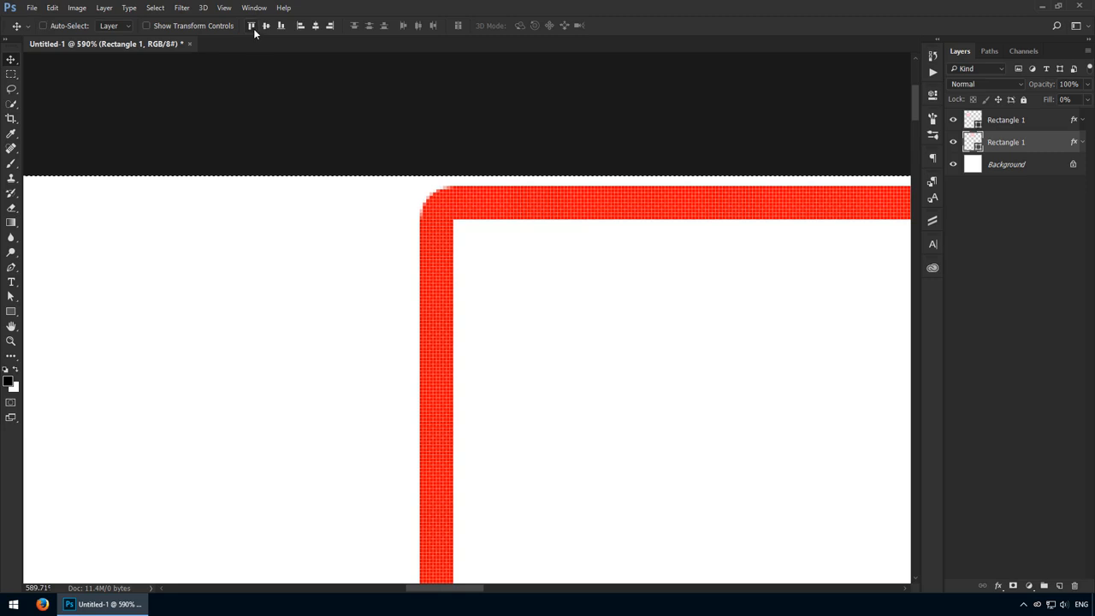
{"action": "left_click", "coordinate": [253, 28]}
{"action": "key", "text": "ctrl+d"}
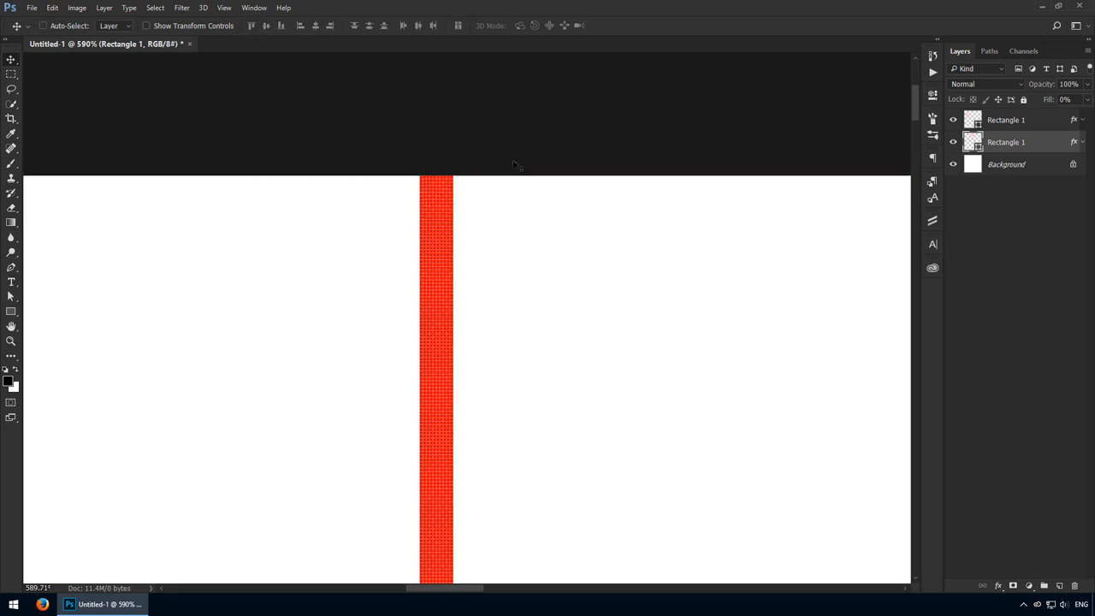
{"action": "key", "text": "ctrl+t"}
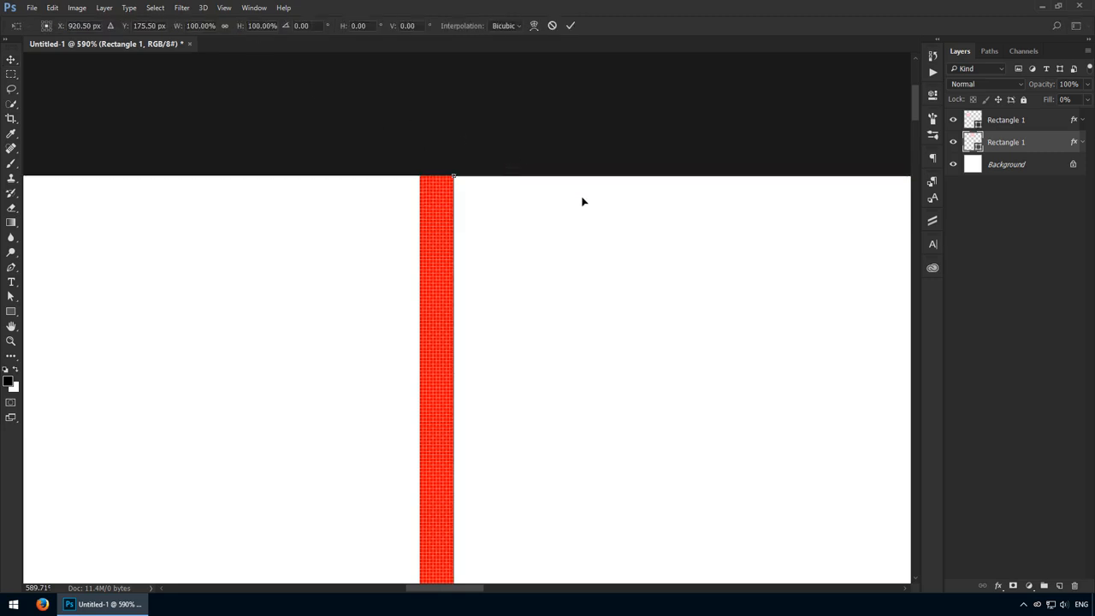
{"action": "key", "text": "Return"}
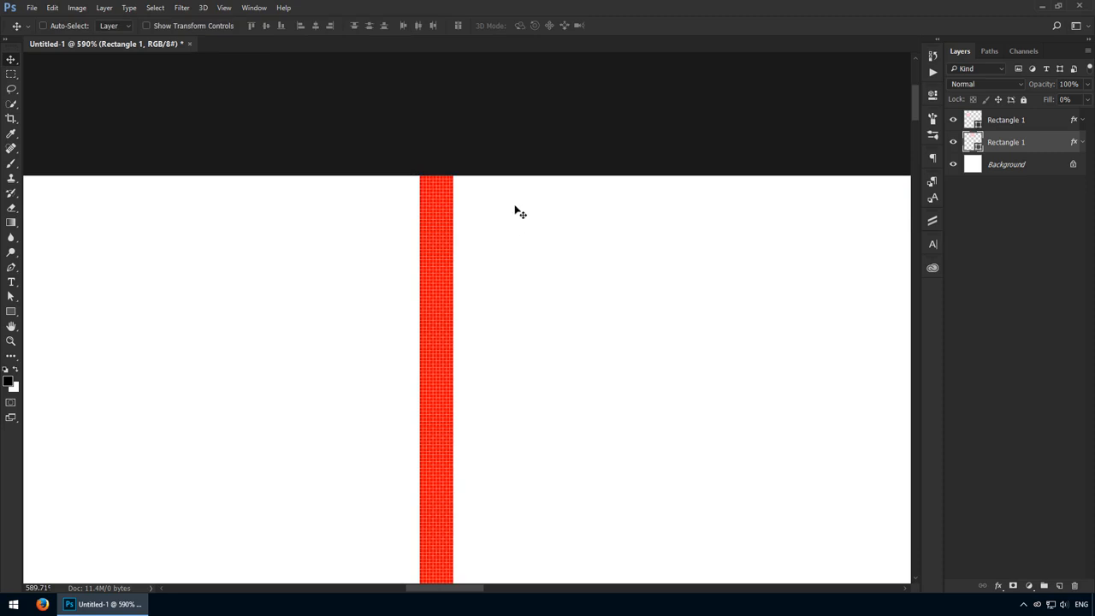
- Change the original rectangle's fill colour to #4e4444 and raise its layer Fill to 100%
{"action": "double_click", "coordinate": [968, 146]}
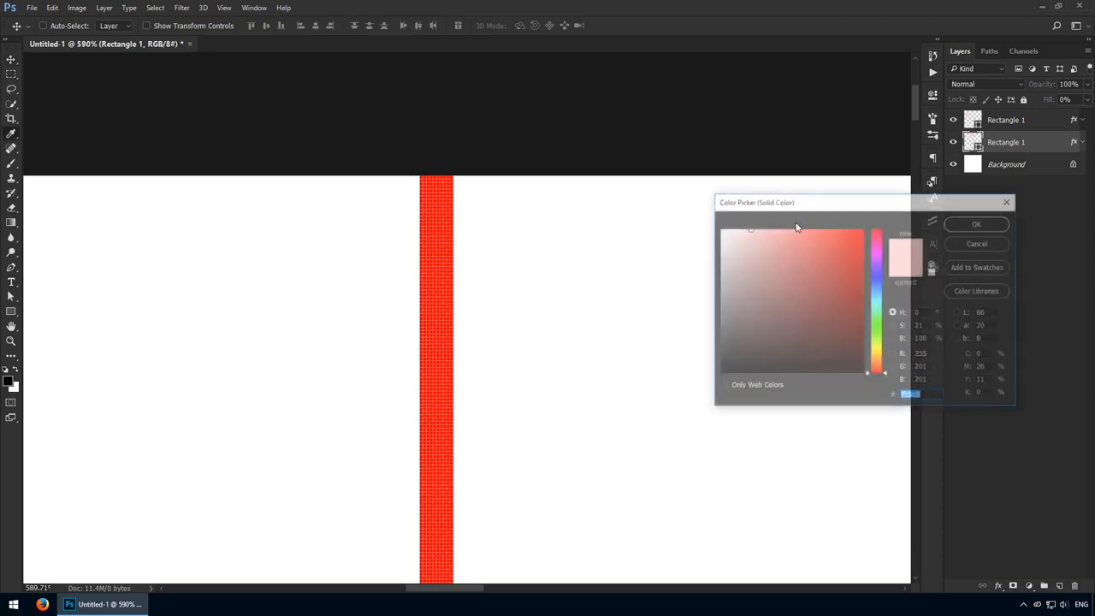
{"action": "mouse_move", "coordinate": [742, 293]}
{"action": "left_mouse_down"}
{"action": "mouse_move", "coordinate": [732, 308]}
{"action": "mouse_move", "coordinate": [753, 323]}
{"action": "mouse_move", "coordinate": [736, 330]}
{"action": "left_mouse_up"}
{"action": "left_click", "coordinate": [952, 228]}
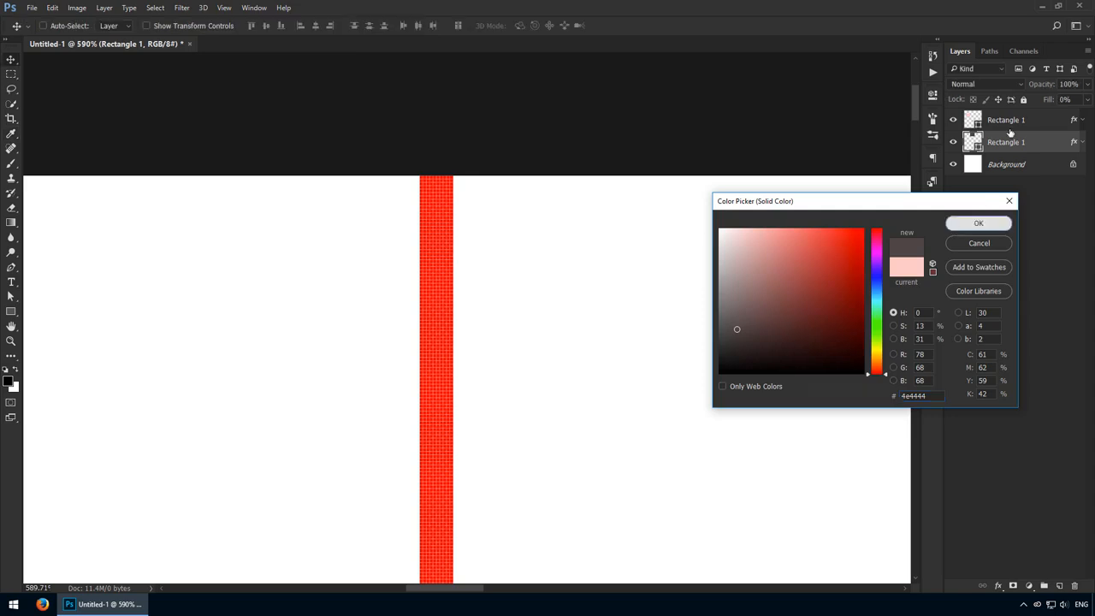
{"action": "left_click_drag", "start_coordinate": [1048, 101], "coordinate": [1080, 101]}
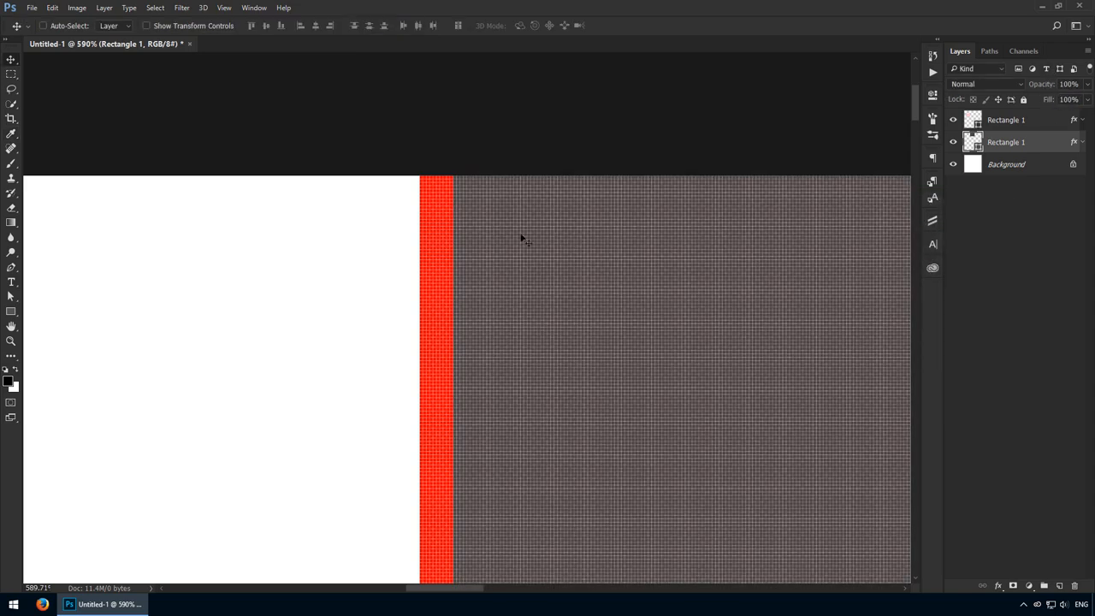
- Delete the filled rectangle and move the remaining outlined rectangle up and to the right on the canvas
{"action": "left_click_drag", "start_coordinate": [514, 199], "coordinate": [516, 223]}
{"action": "key", "text": "ctrl+minus"}
{"action": "key", "text": "ctrl+minus"}
{"action": "key", "text": "ctrl+minus"}
{"action": "key", "text": "ctrl+minus"}
{"action": "key", "text": "ctrl+minus"}
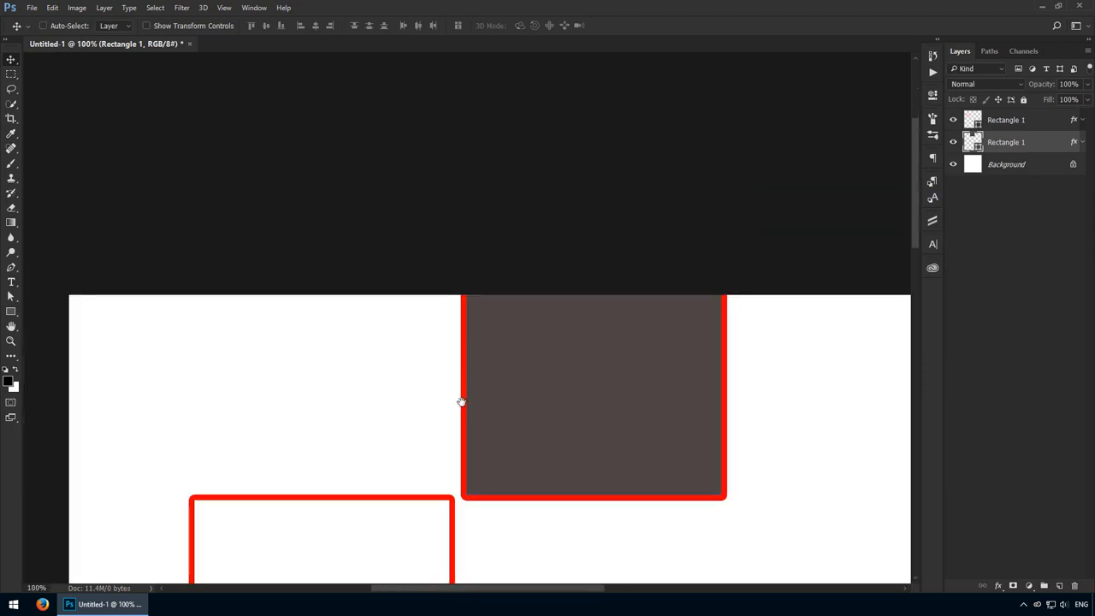
{"action": "left_click_drag", "start_coordinate": [463, 408], "coordinate": [452, 260]}
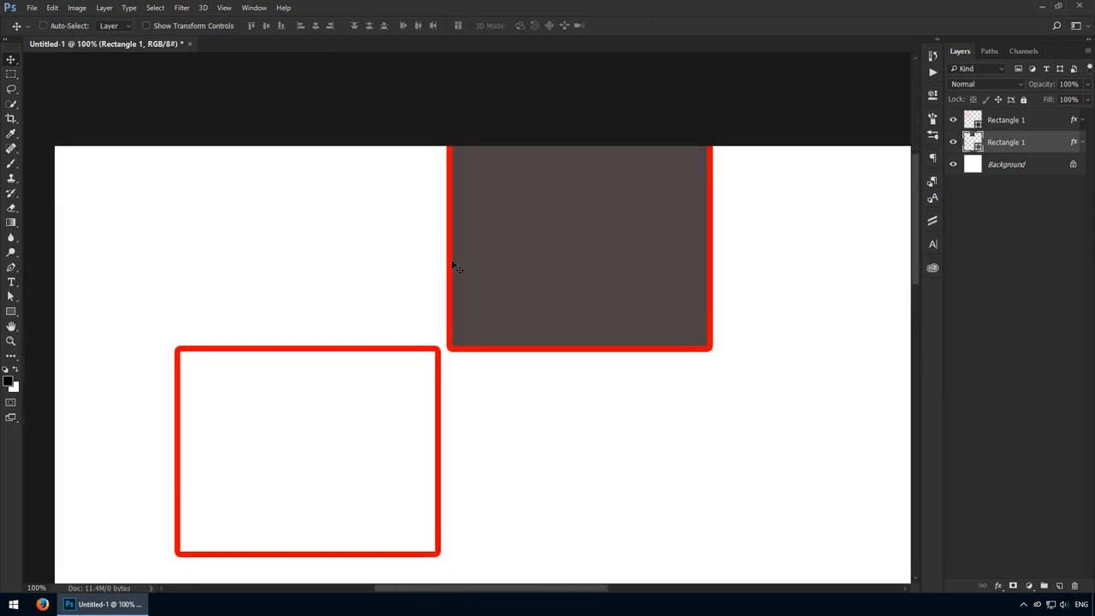
{"action": "key", "text": "Delete"}
{"action": "left_click", "coordinate": [256, 433], "text": "ctrl"}
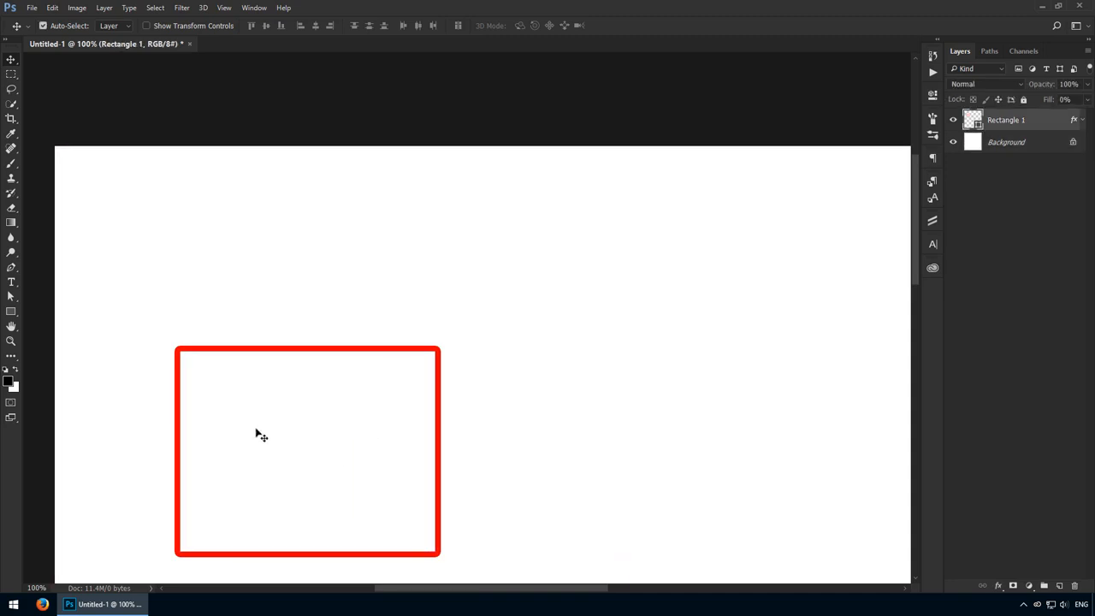
{"action": "left_click_drag", "start_coordinate": [257, 435], "coordinate": [336, 341]}
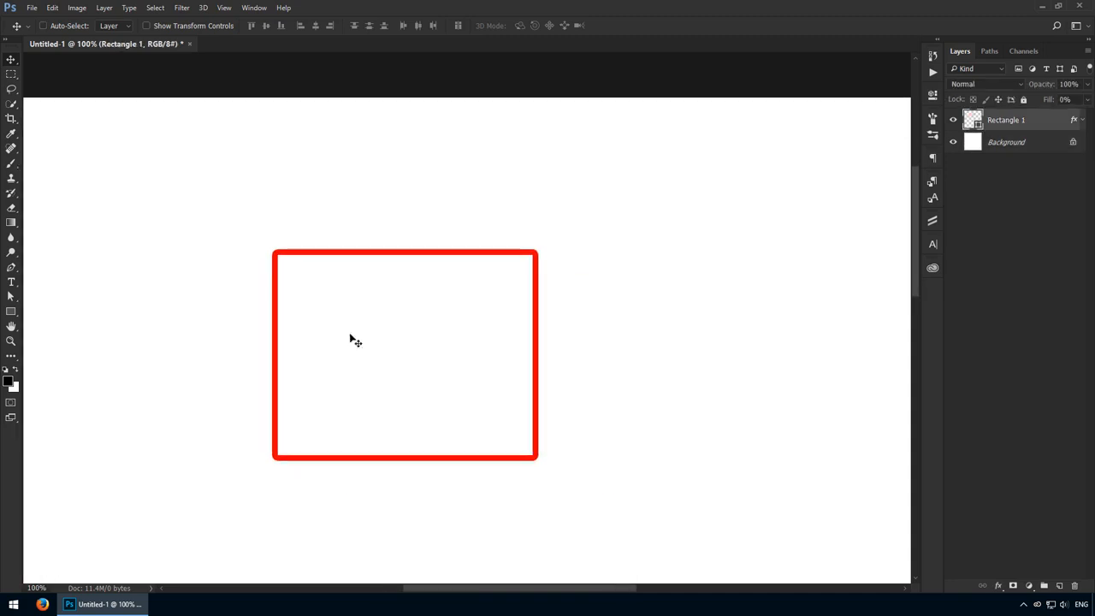
- Open the remaining rectangle's layer style and add a Gradient Overlay using the Red, Green preset
{"action": "double_click", "coordinate": [1049, 122]}
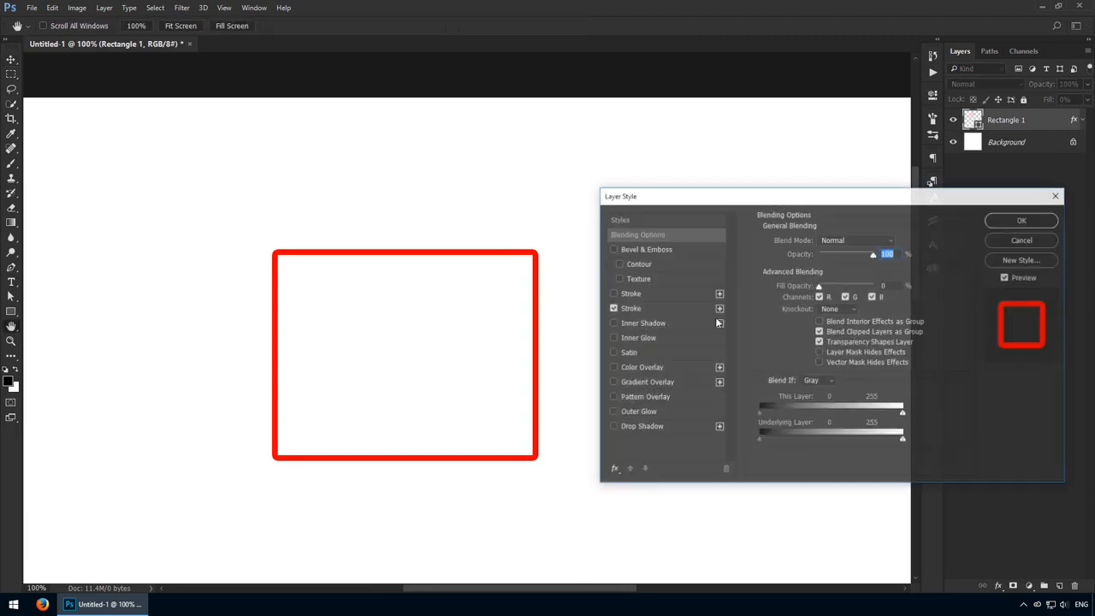
{"action": "left_click", "coordinate": [683, 381]}
{"action": "left_click", "coordinate": [829, 272]}
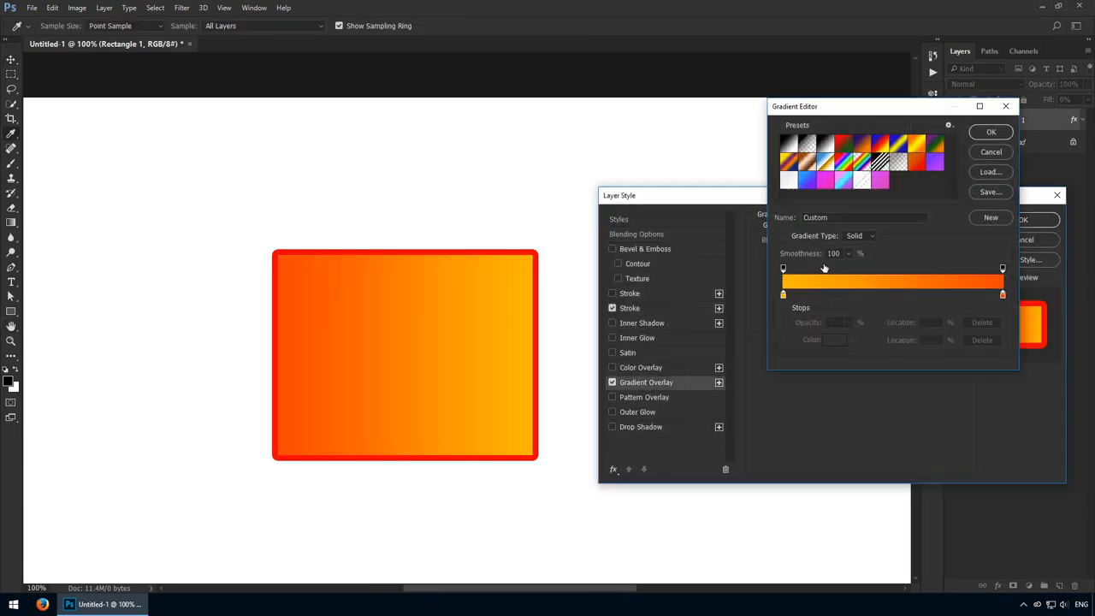
{"action": "left_click", "coordinate": [843, 143]}
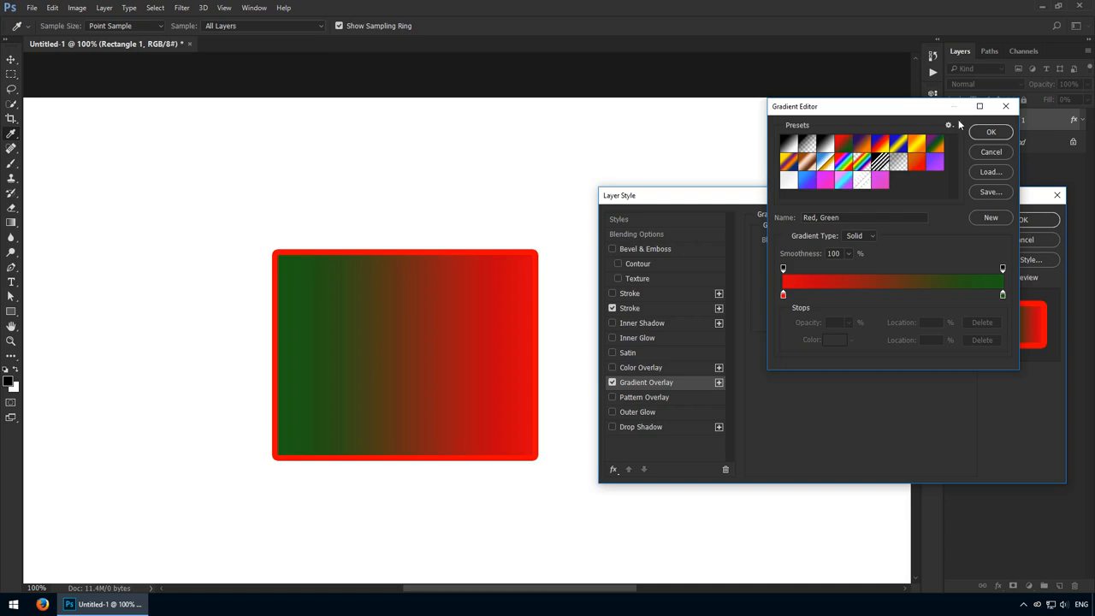
{"action": "left_click", "coordinate": [988, 133]}
- Add a Color Overlay in blue #219edf and set it to Color Burn at 83% opacity
{"action": "left_click", "coordinate": [657, 368]}
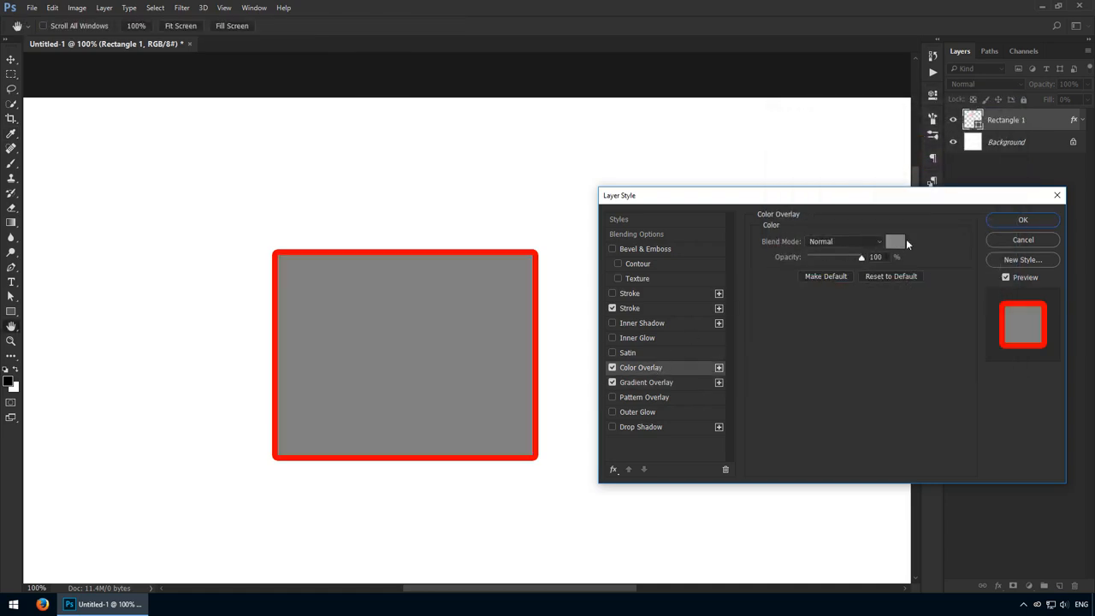
{"action": "left_click", "coordinate": [613, 367]}
{"action": "left_click", "coordinate": [895, 242]}
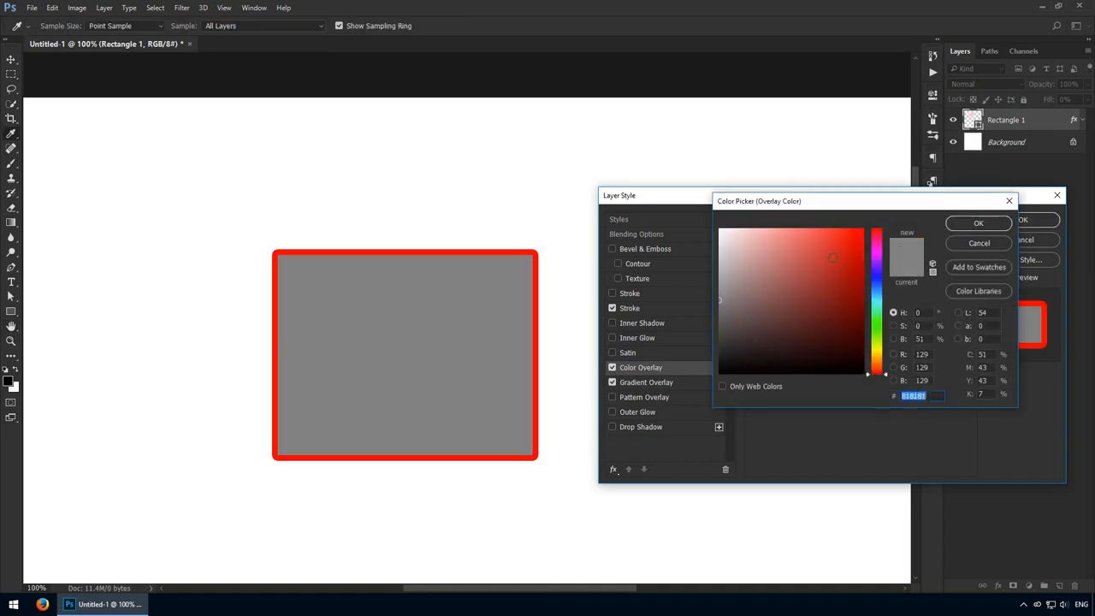
{"action": "type", "text": "ff6161"}
{"action": "left_click", "coordinate": [878, 295]}
{"action": "left_click", "coordinate": [841, 245]}
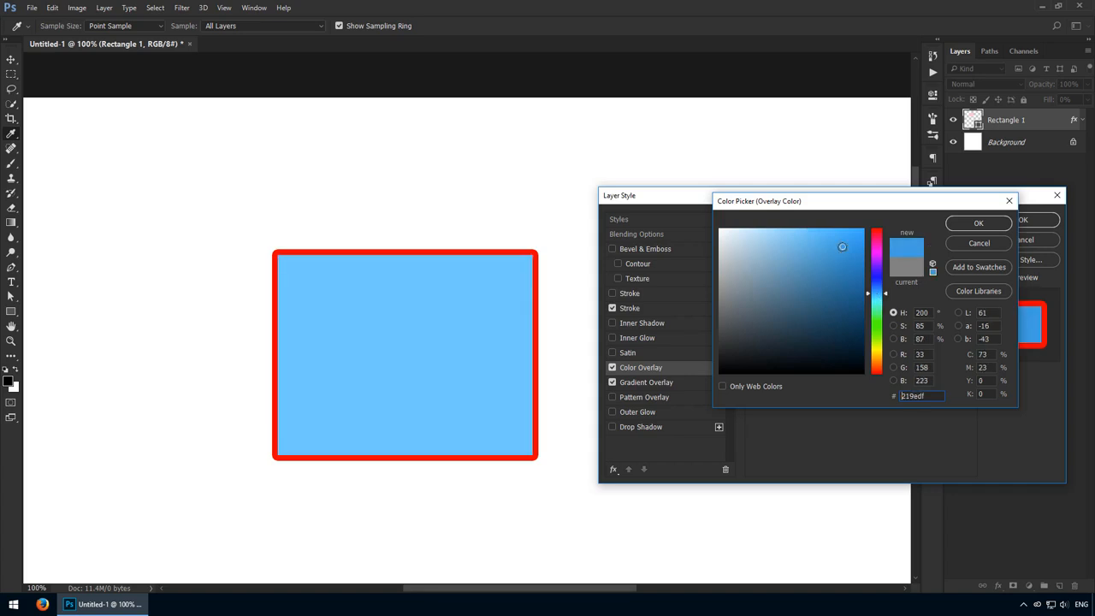
{"action": "left_click", "coordinate": [976, 224]}
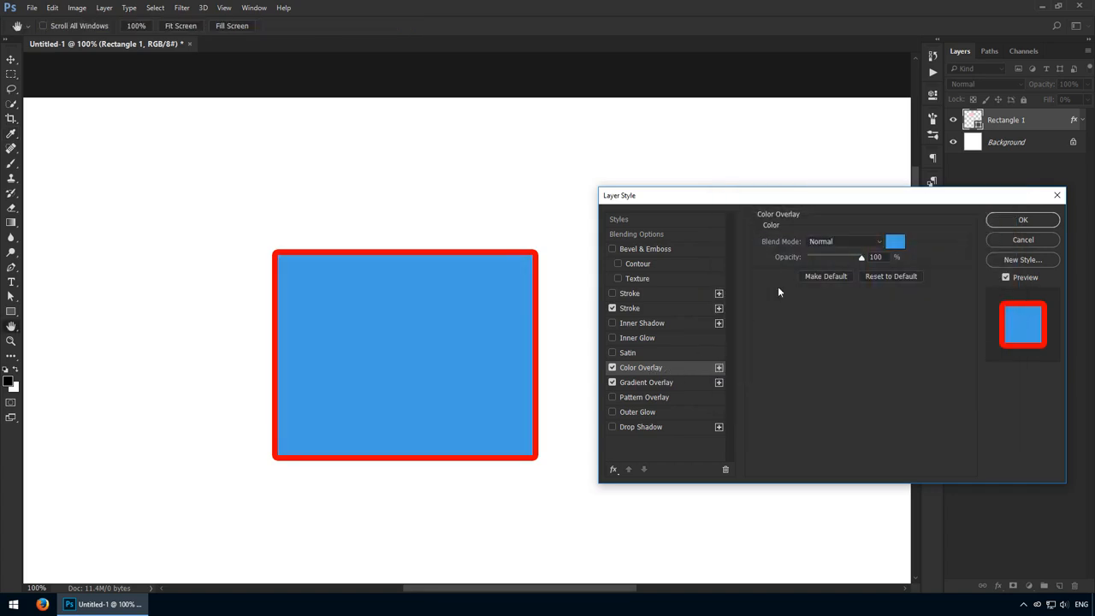
{"action": "mouse_move", "coordinate": [834, 260]}
{"action": "left_mouse_down"}
{"action": "mouse_move", "coordinate": [819, 258]}
{"action": "mouse_move", "coordinate": [852, 260]}
{"action": "left_mouse_up"}
{"action": "scroll", "coordinate": [848, 241], "scroll_direction": "down", "scroll_amount": 4}
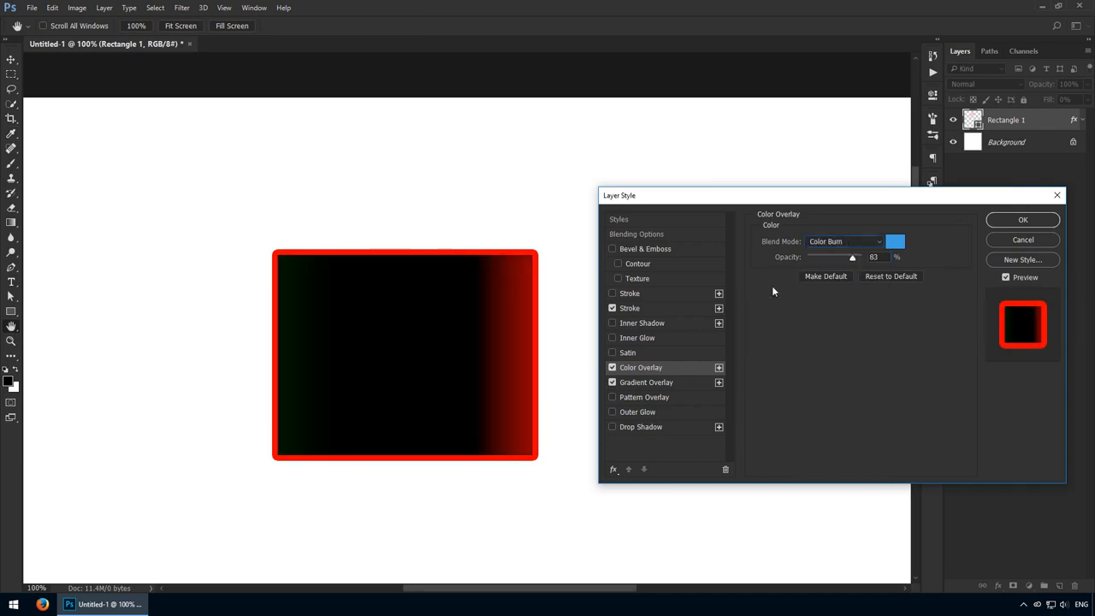
- Enable a Pattern Overlay with the diagonal line pattern and set the Gradient Overlay's opacity to 54%
{"action": "left_click", "coordinate": [640, 397]}
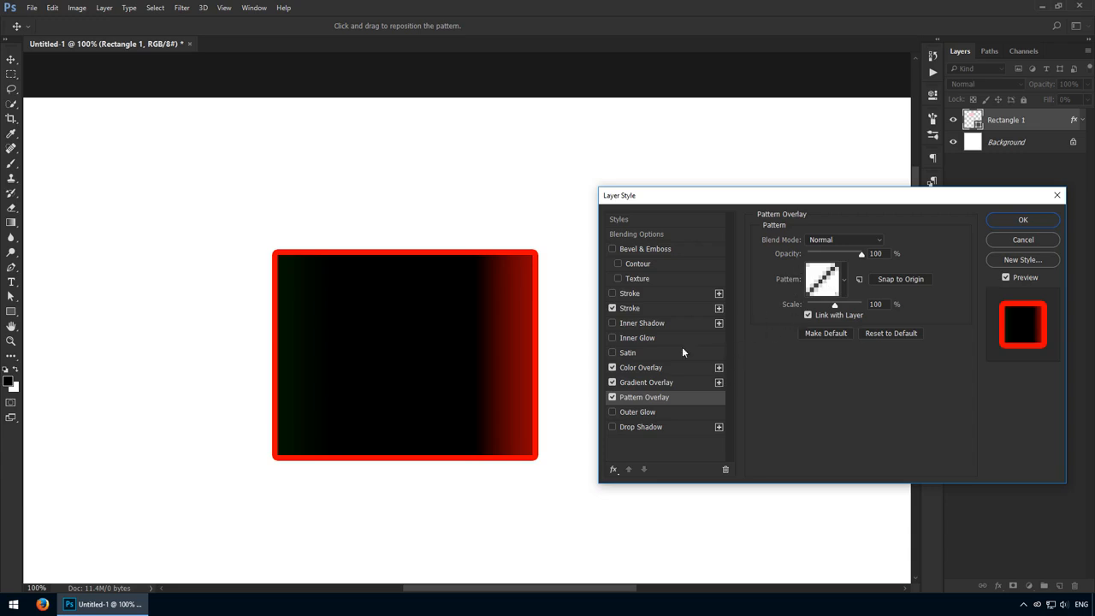
{"action": "left_click", "coordinate": [653, 381]}
{"action": "left_click_drag", "start_coordinate": [861, 255], "coordinate": [841, 258]}
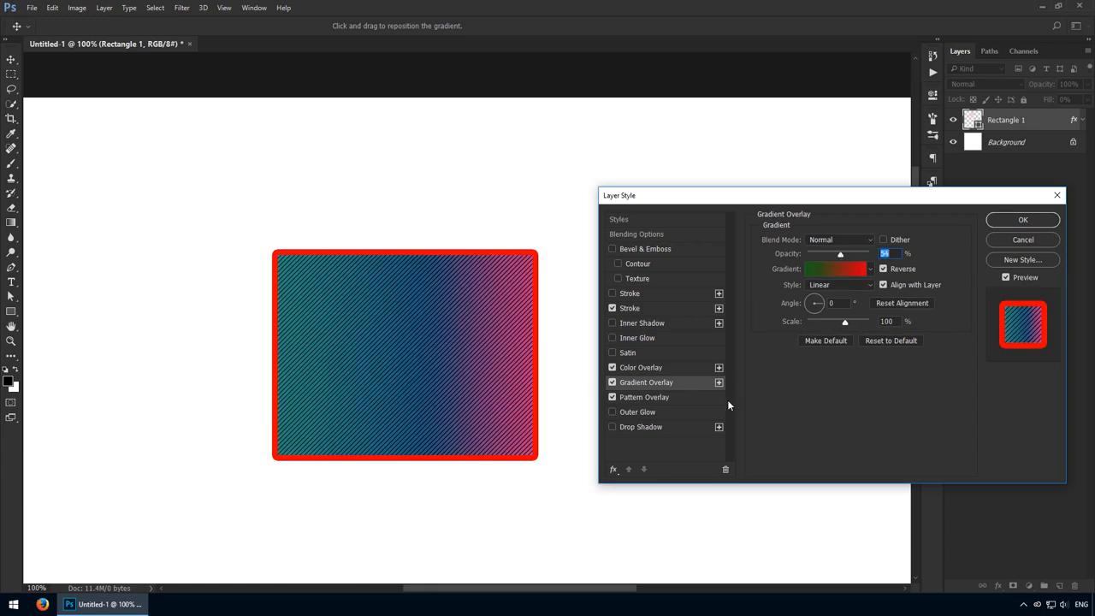
{"action": "left_click", "coordinate": [682, 368]}
{"action": "left_click", "coordinate": [667, 396]}
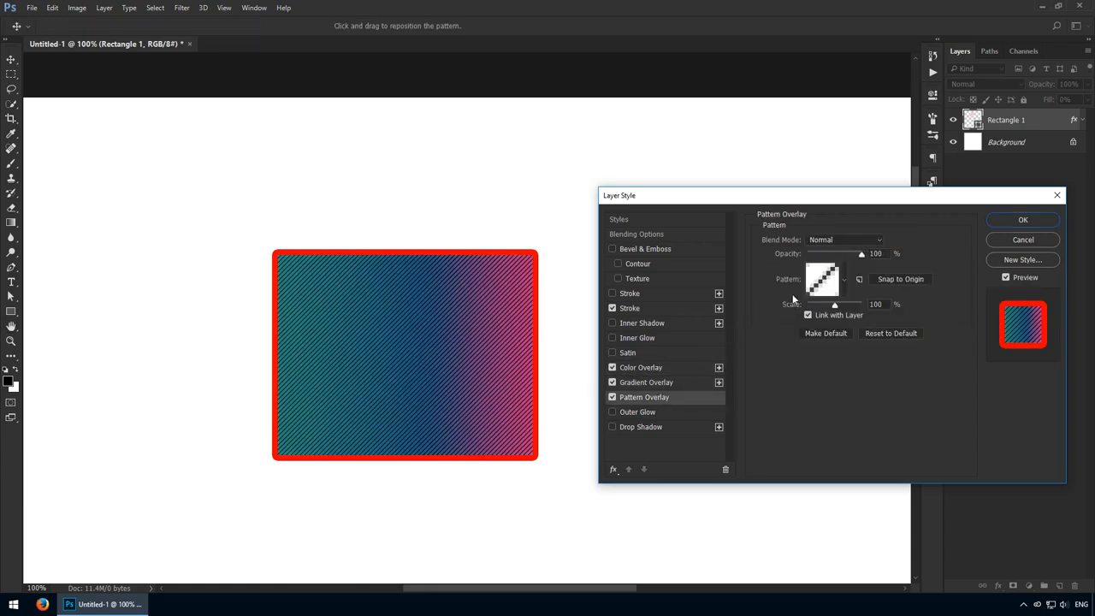
{"action": "left_click", "coordinate": [670, 383]}
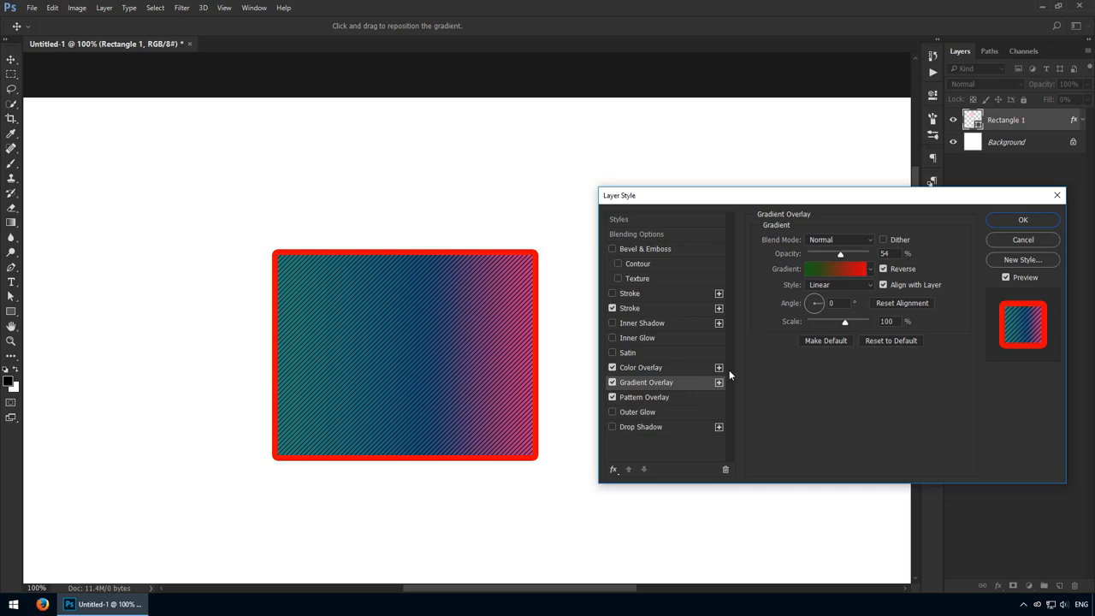
- Turn off the Gradient and Pattern Overlays, set the Color Overlay to Normal at full opacity, and apply the layer style
{"action": "left_click", "coordinate": [612, 383]}
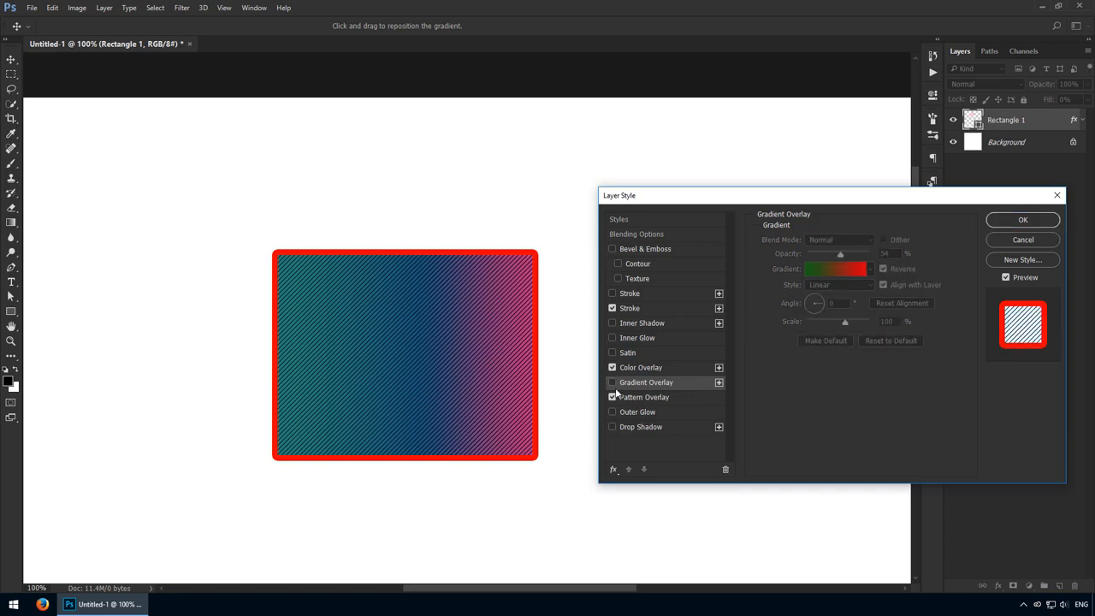
{"action": "left_click", "coordinate": [612, 397]}
{"action": "left_click", "coordinate": [644, 368]}
{"action": "left_click", "coordinate": [842, 242]}
{"action": "left_click", "coordinate": [835, 248]}
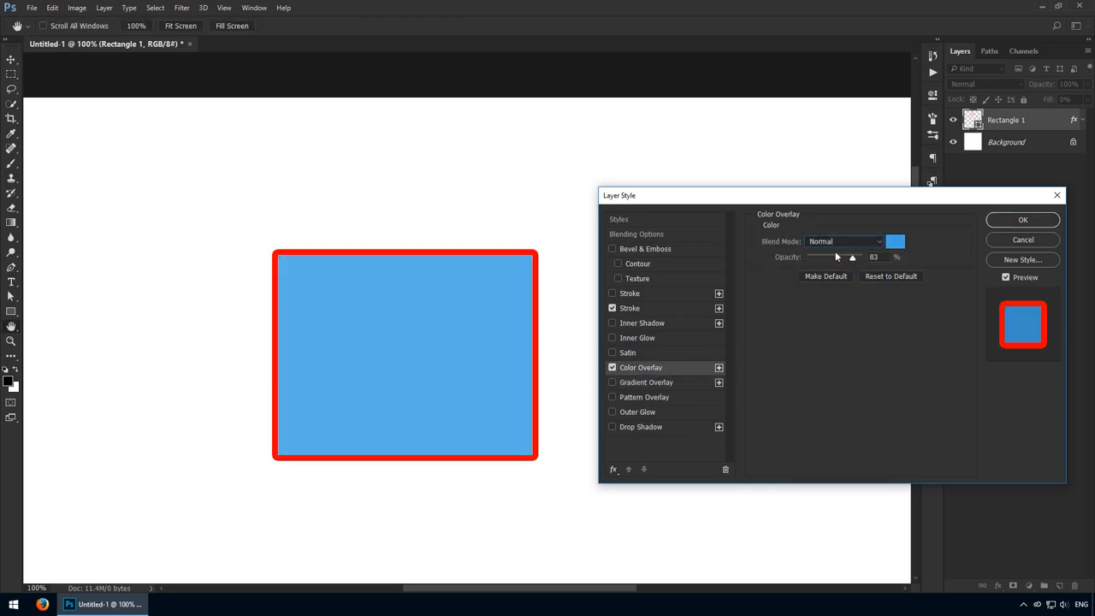
{"action": "left_click_drag", "start_coordinate": [853, 261], "coordinate": [864, 256]}
{"action": "left_click", "coordinate": [1022, 220]}
{"action": "key", "text": "u"}
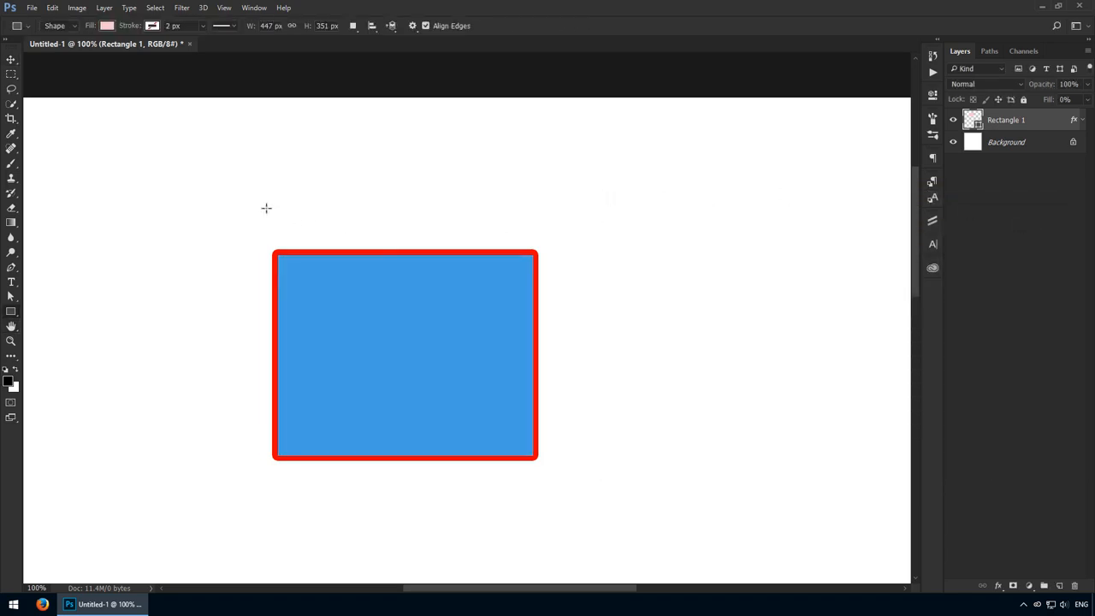
- Draw a rectangle about 299 by 262 px over the blue rectangle's upper-left corner, and clip it to Rectangle 1, moving it slightly down
{"action": "left_click_drag", "start_coordinate": [199, 152], "coordinate": [369, 299]}
{"action": "key", "text": "v"}
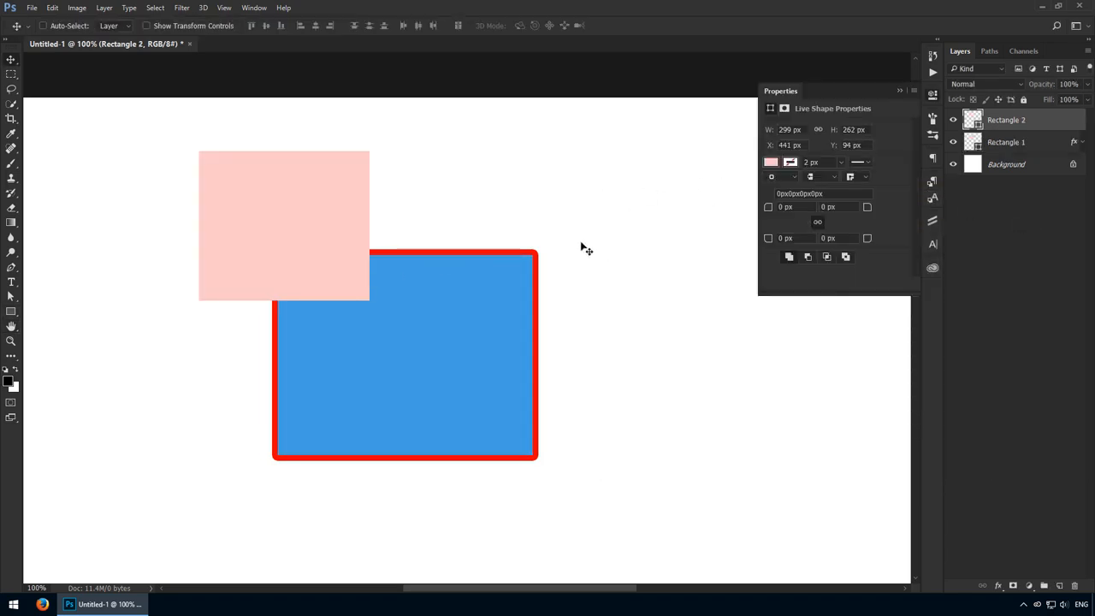
{"action": "key", "text": "ctrl"}
{"action": "key", "text": "ctrl+alt+g"}
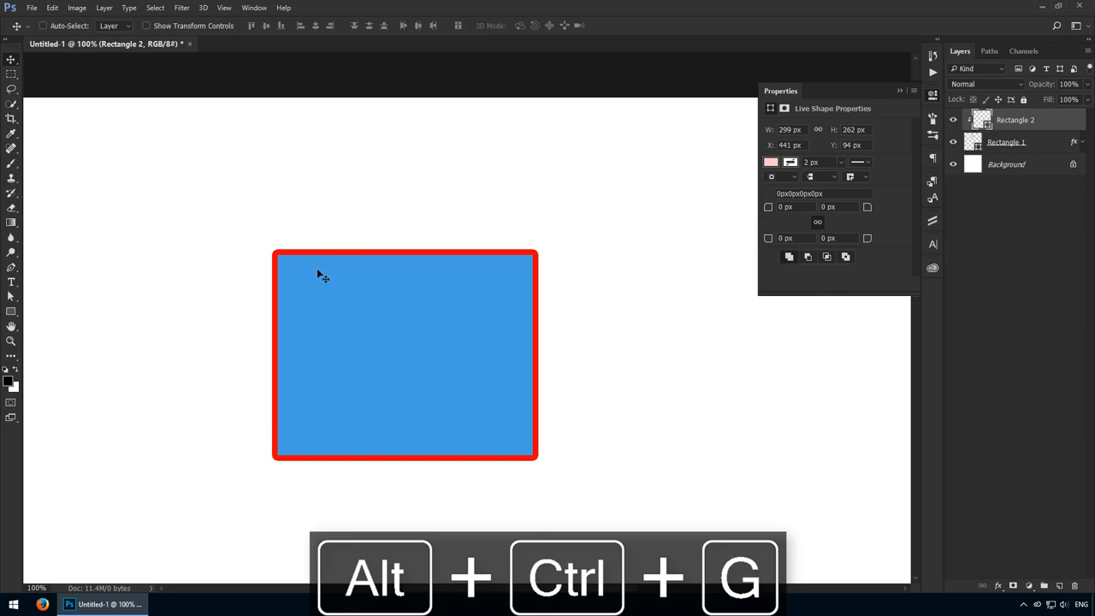
{"action": "left_click_drag", "start_coordinate": [314, 254], "coordinate": [314, 263]}
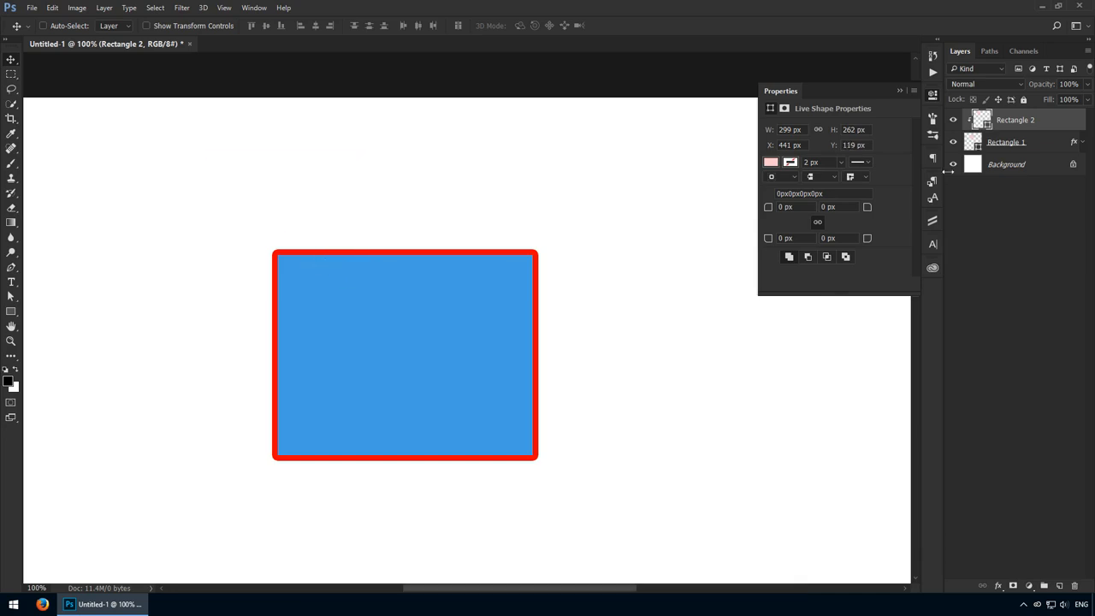
- Switch Rectangle 1's Color Overlay off and back on, and release Rectangle 2's clipping mask
{"action": "left_click", "coordinate": [1084, 142]}
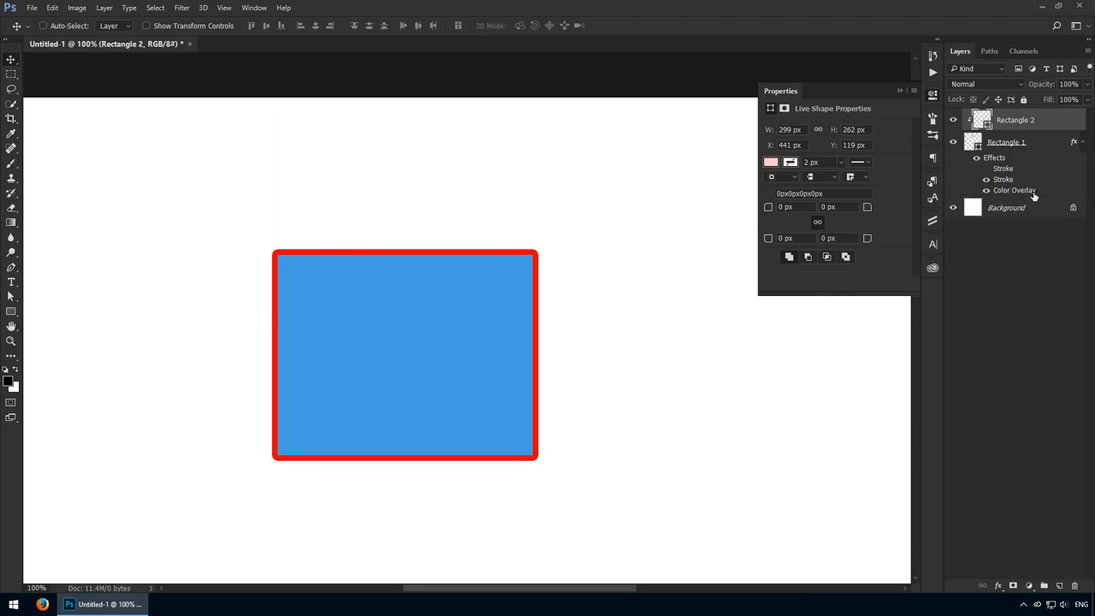
{"action": "left_click", "coordinate": [986, 191]}
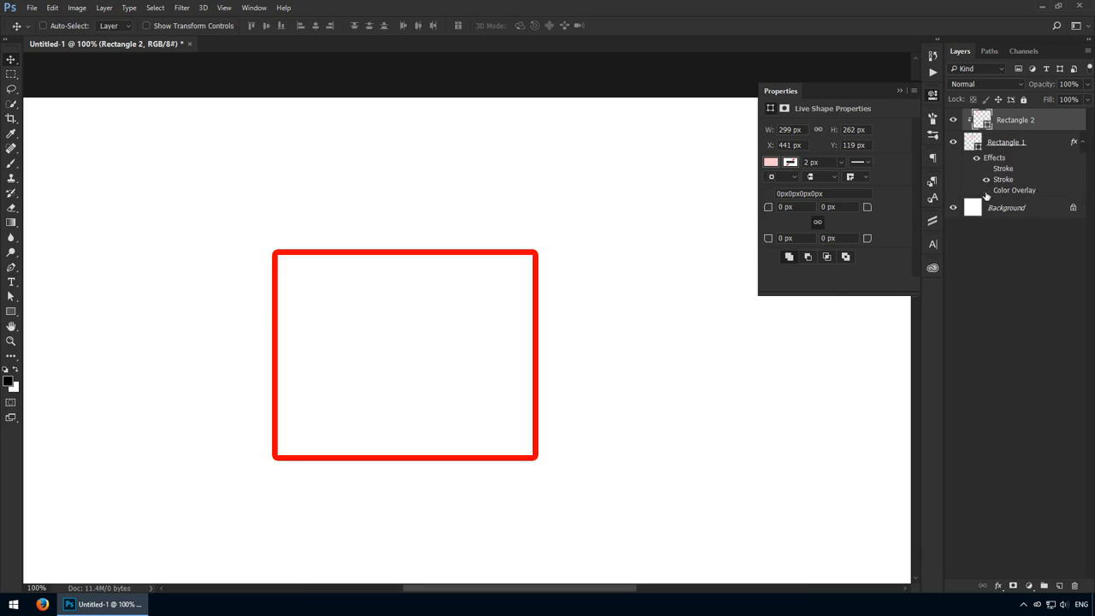
{"action": "left_click", "coordinate": [986, 191]}
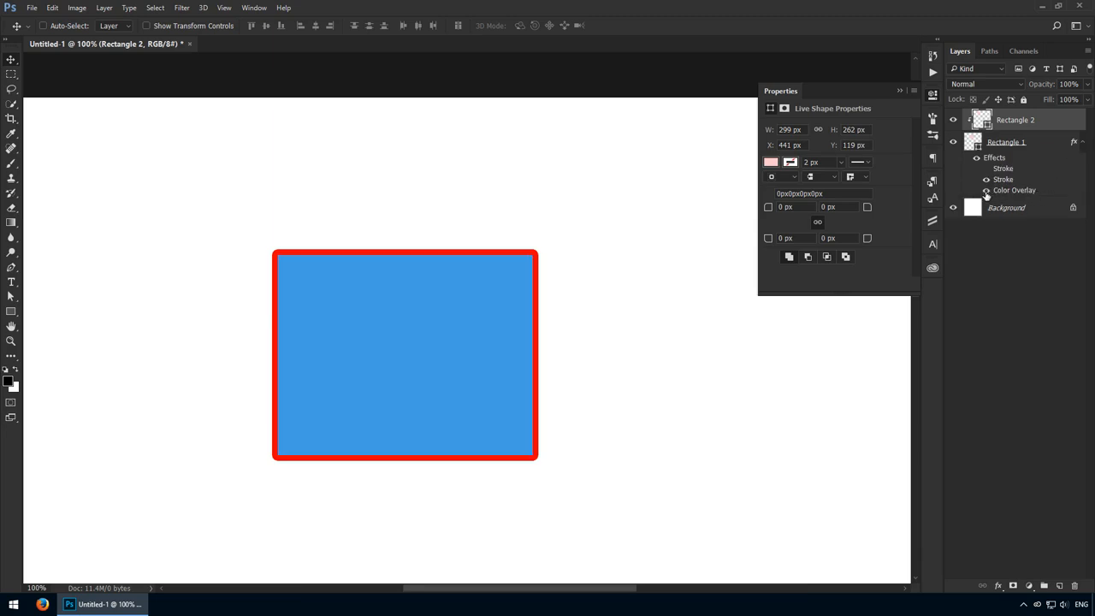
{"action": "key", "text": "ctrl+alt+g"}
- Add a layer mask to Rectangle 2 from a selection of Rectangle 1's outline, and undo the mask
{"action": "left_click", "coordinate": [975, 146], "text": "ctrl"}
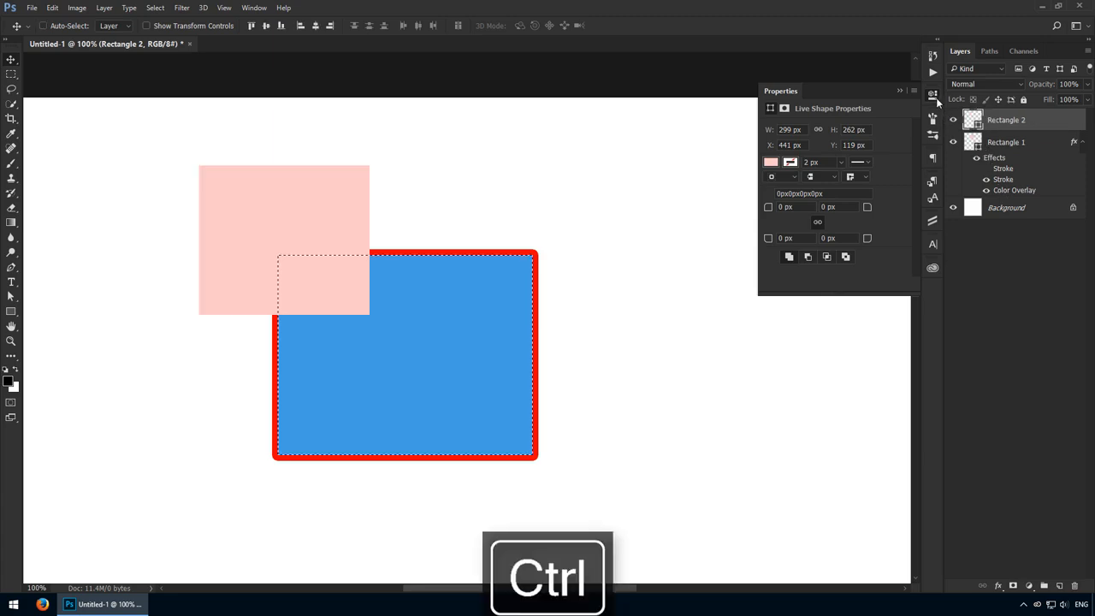
{"action": "left_click", "coordinate": [934, 96]}
{"action": "left_click", "coordinate": [1013, 586]}
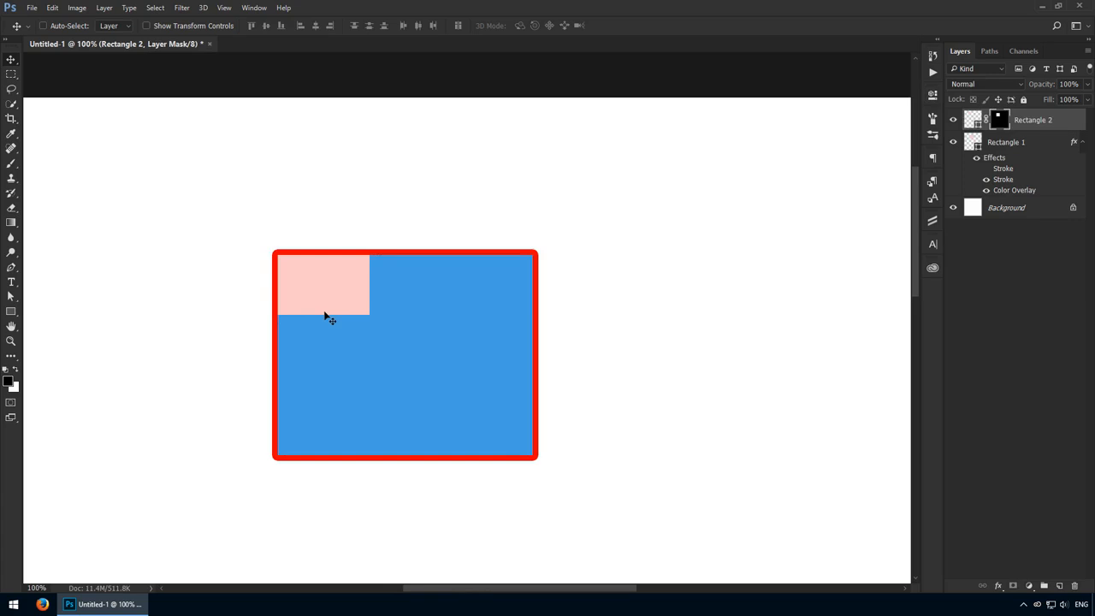
{"action": "key", "text": "ctrl+z"}
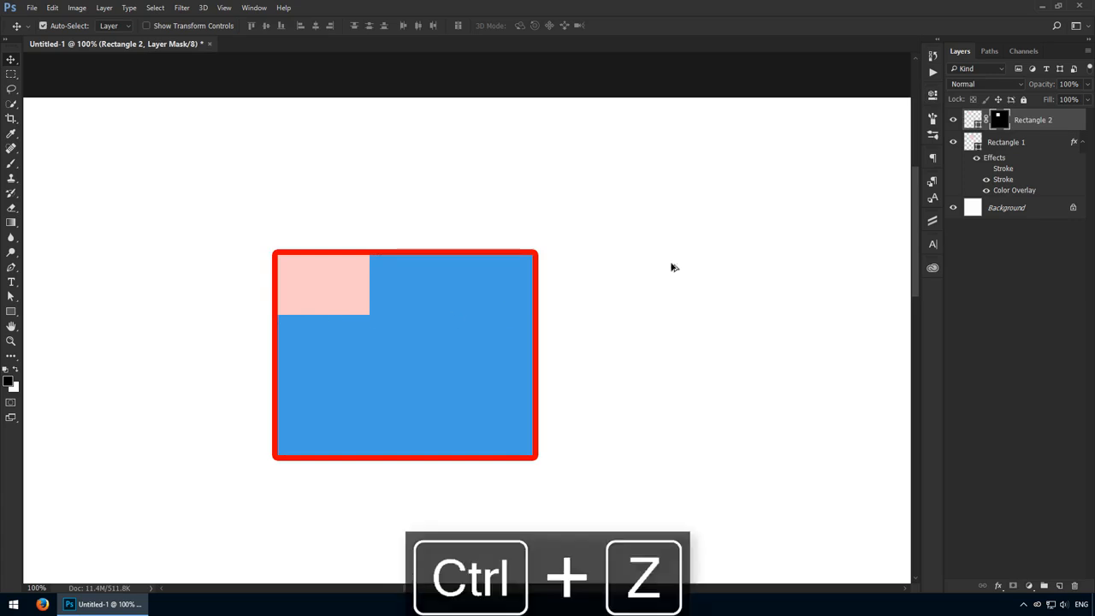
- Try clipping Rectangle 2 to Rectangle 1 converted to a smart object, and undo back to the styled shape layer
{"action": "left_click", "coordinate": [1009, 144]}
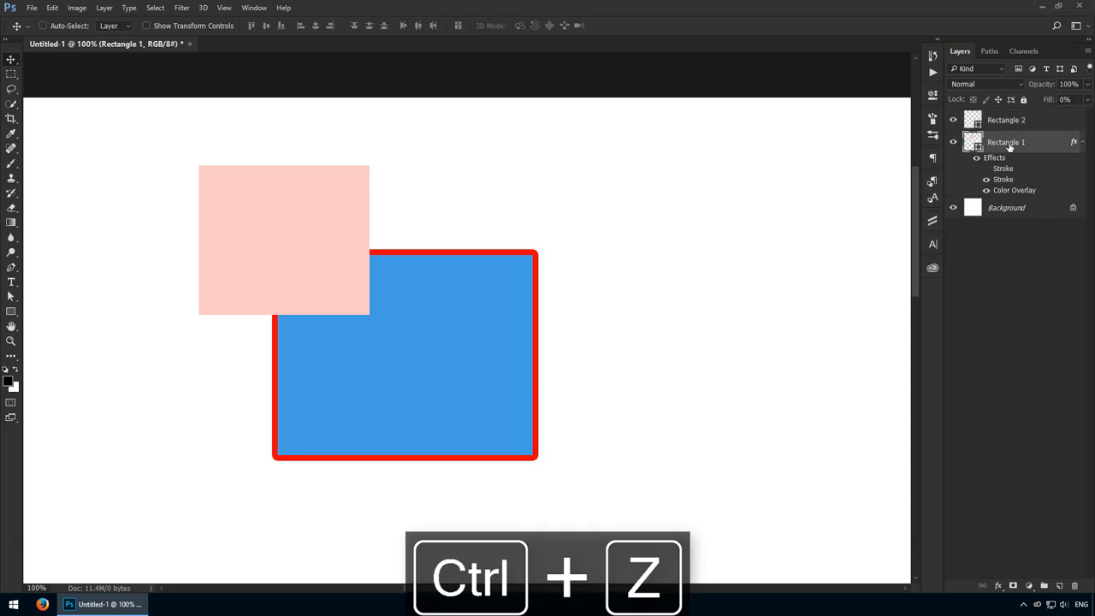
{"action": "right_click", "coordinate": [1013, 144]}
{"action": "left_click", "coordinate": [981, 209]}
{"action": "left_click", "coordinate": [1018, 120]}
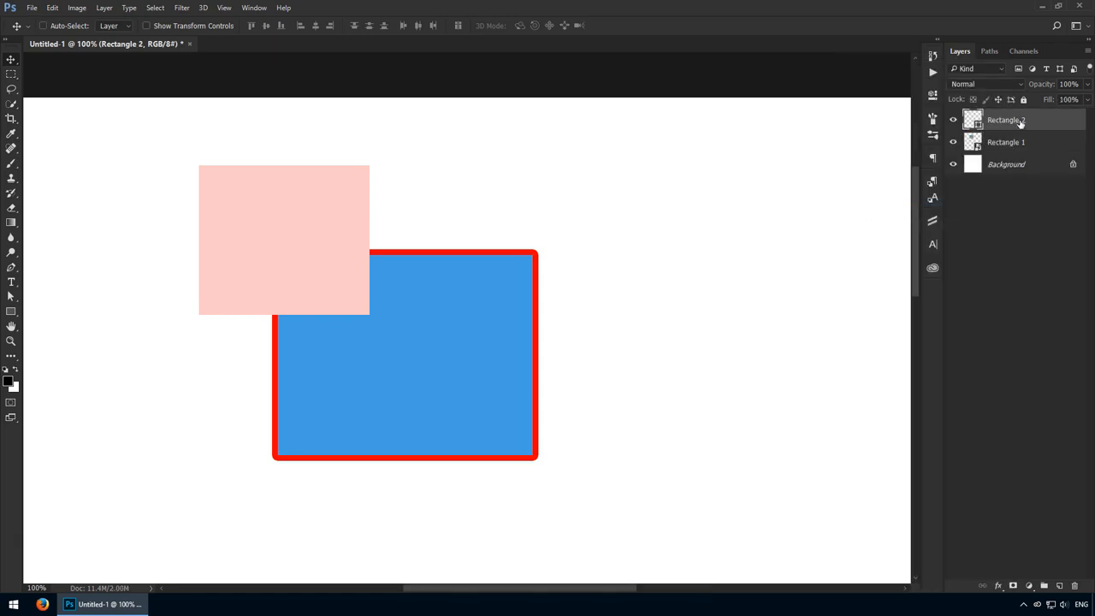
{"action": "key", "text": "ctrl+alt+g"}
{"action": "left_click_drag", "start_coordinate": [373, 320], "coordinate": [320, 295]}
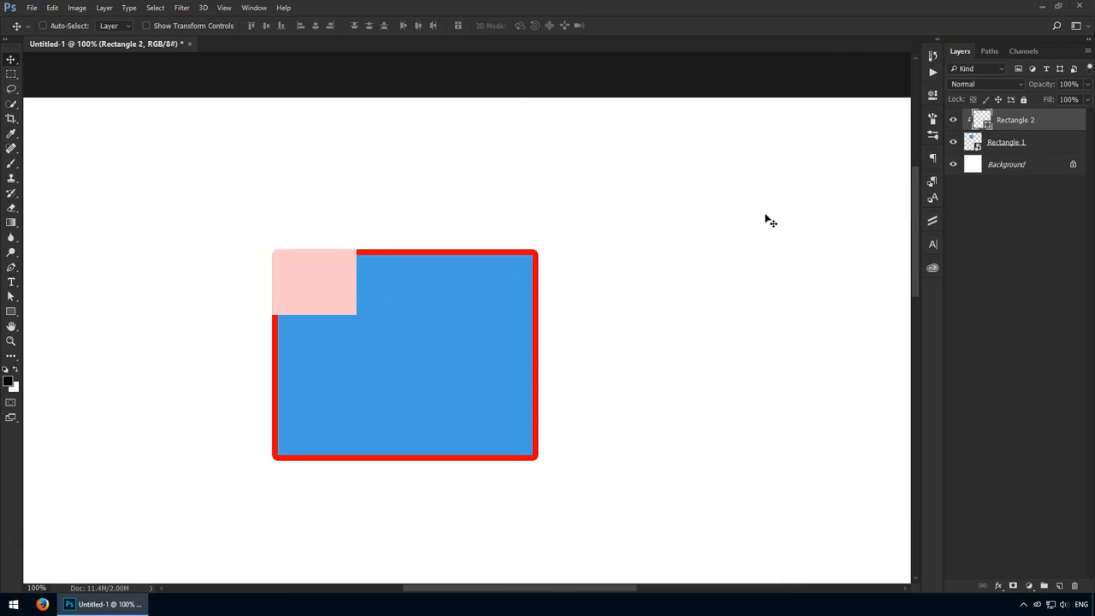
{"action": "key", "text": "ctrl+z"}
{"action": "key", "text": "ctrl+z"}
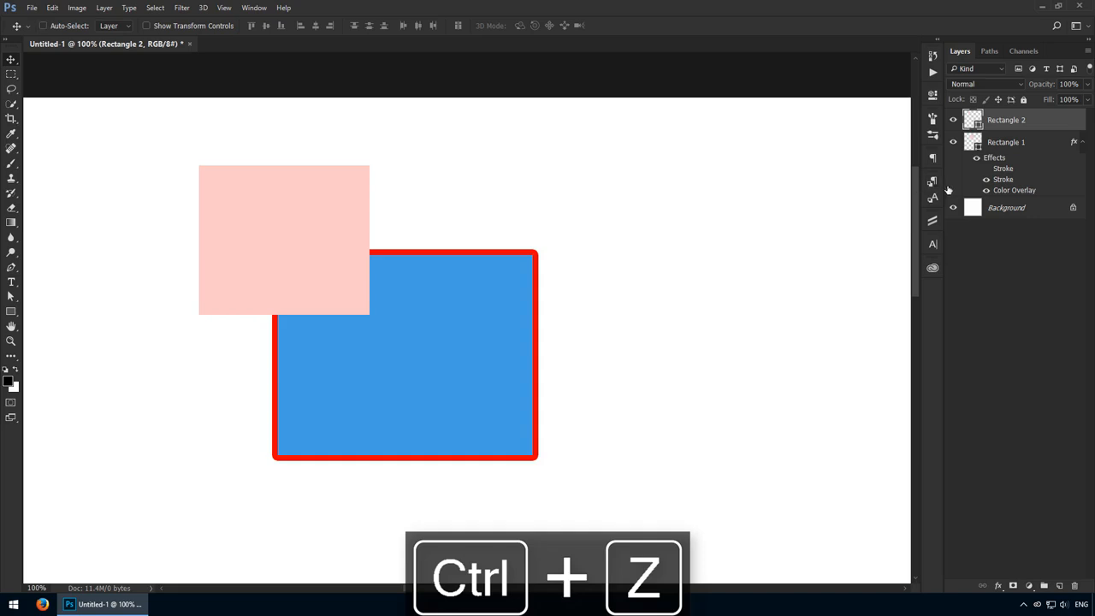
- Try clipping Rectangle 2 to Rectangle 1 with its layer style rasterized, and undo back to the live effects
{"action": "left_click", "coordinate": [1016, 198]}
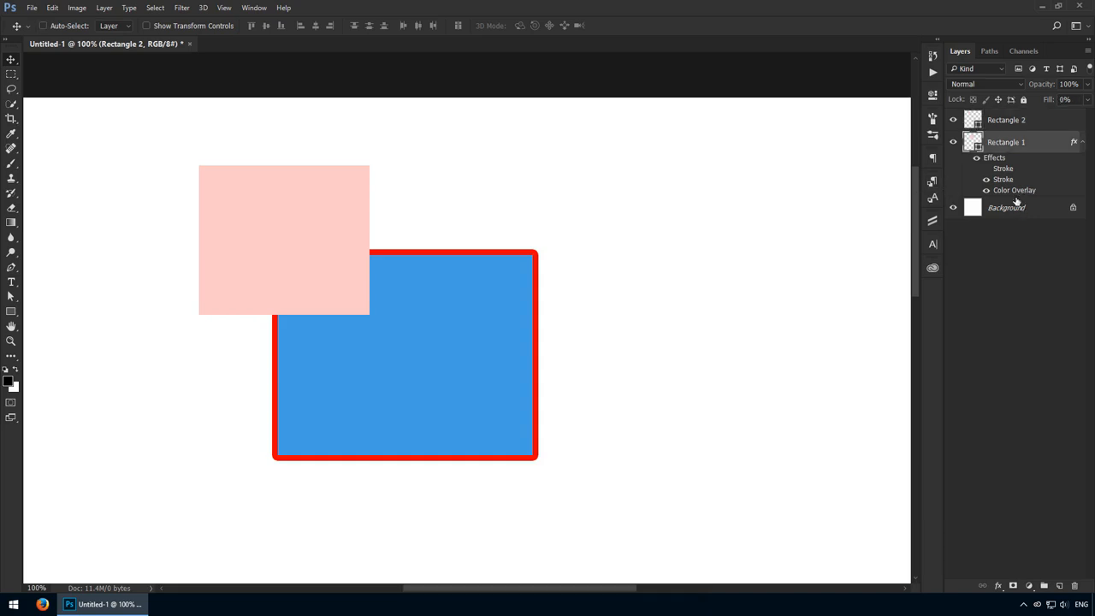
{"action": "right_click", "coordinate": [1012, 148]}
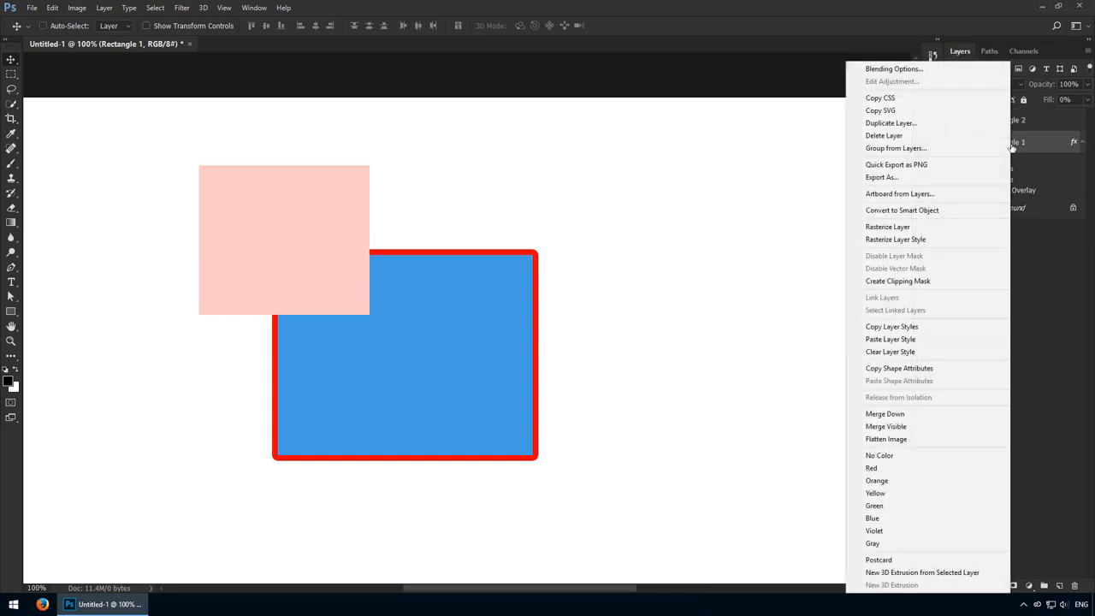
{"action": "left_click", "coordinate": [983, 240]}
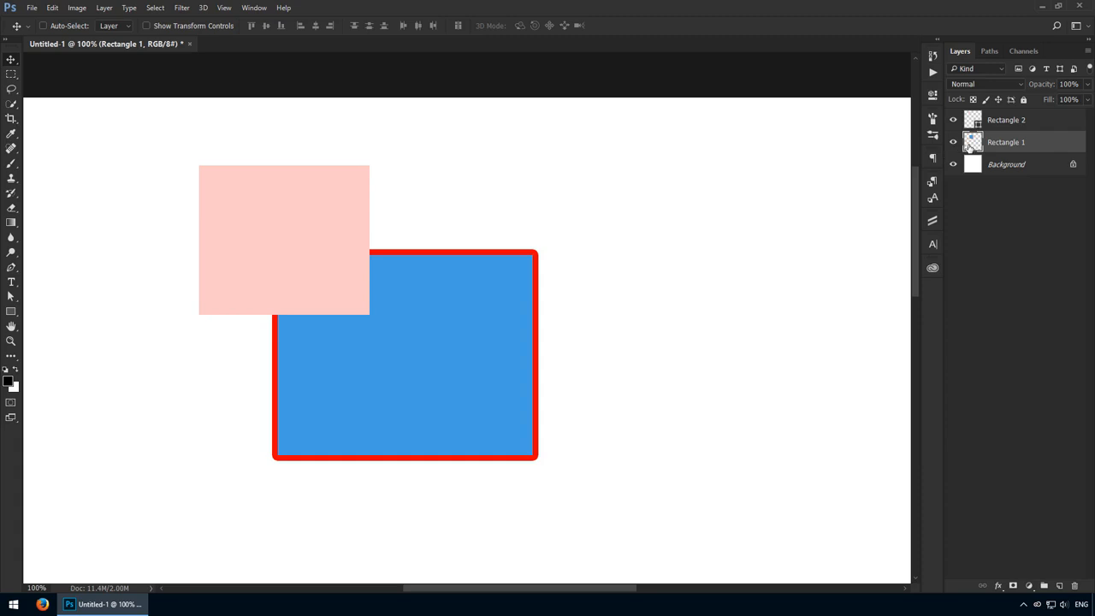
{"action": "left_click", "coordinate": [1019, 121]}
{"action": "key", "text": "alt+ctrl+g"}
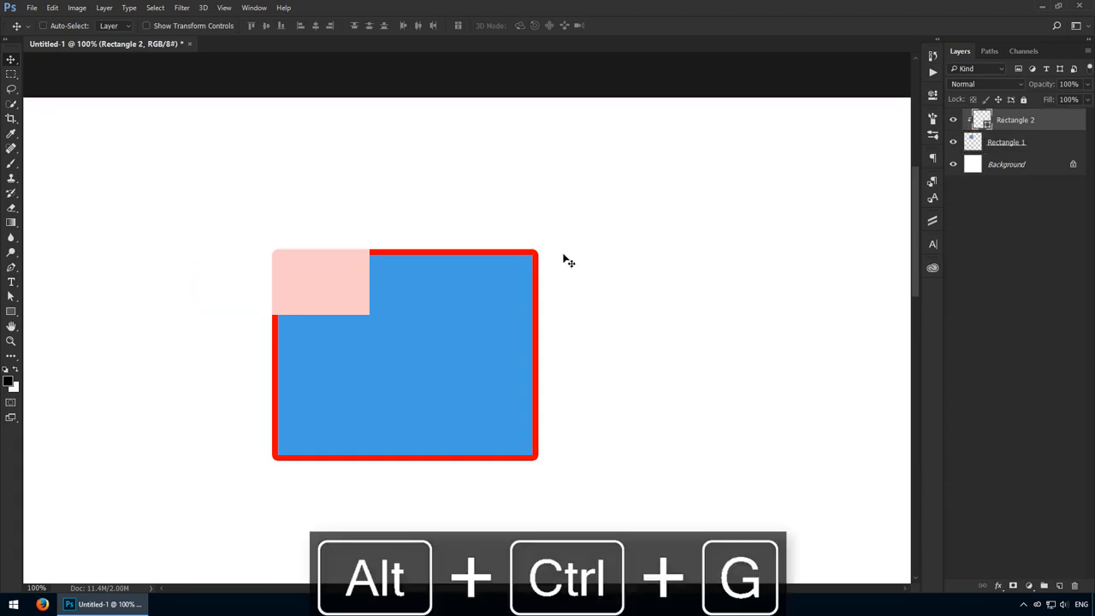
{"action": "mouse_move", "coordinate": [348, 281]}
{"action": "left_mouse_down"}
{"action": "mouse_move", "coordinate": [298, 317]}
{"action": "mouse_move", "coordinate": [455, 259]}
{"action": "mouse_move", "coordinate": [604, 274]}
{"action": "mouse_move", "coordinate": [336, 286]}
{"action": "left_mouse_up"}
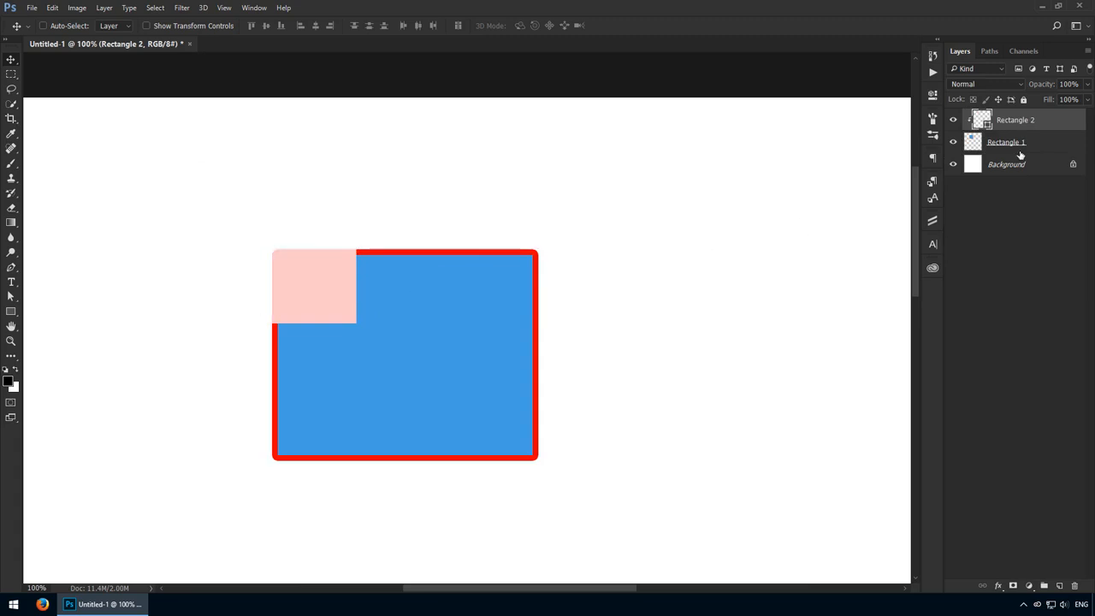
{"action": "key", "text": "ctrl+z"}
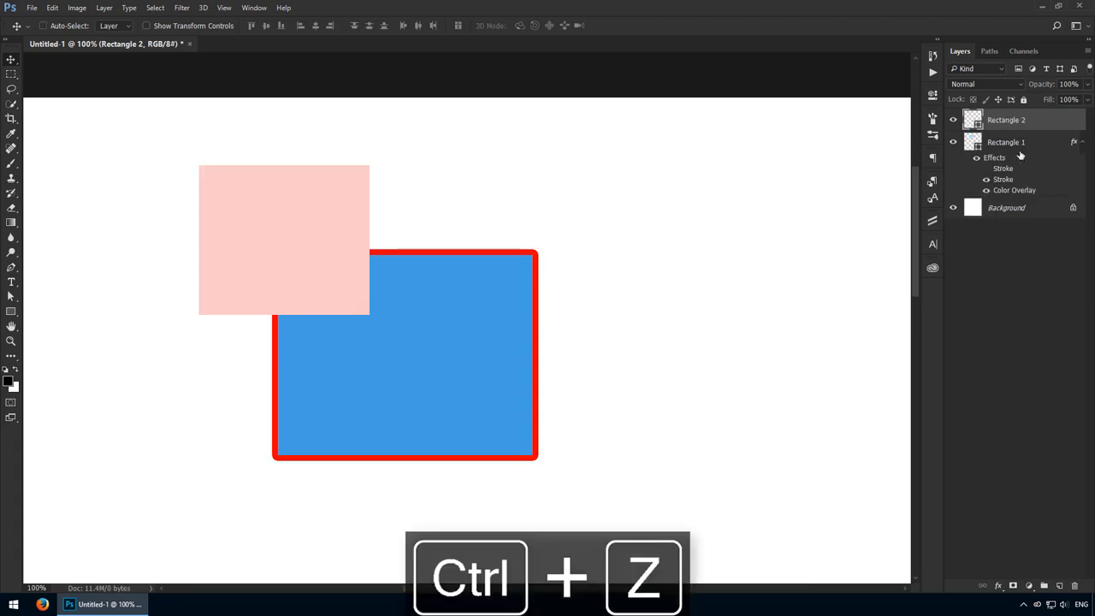
- Rasterize the Rectangle 1 layer and shift it to the right, and delete the layer
{"action": "left_click", "coordinate": [1019, 152]}
{"action": "right_click", "coordinate": [1005, 145]}
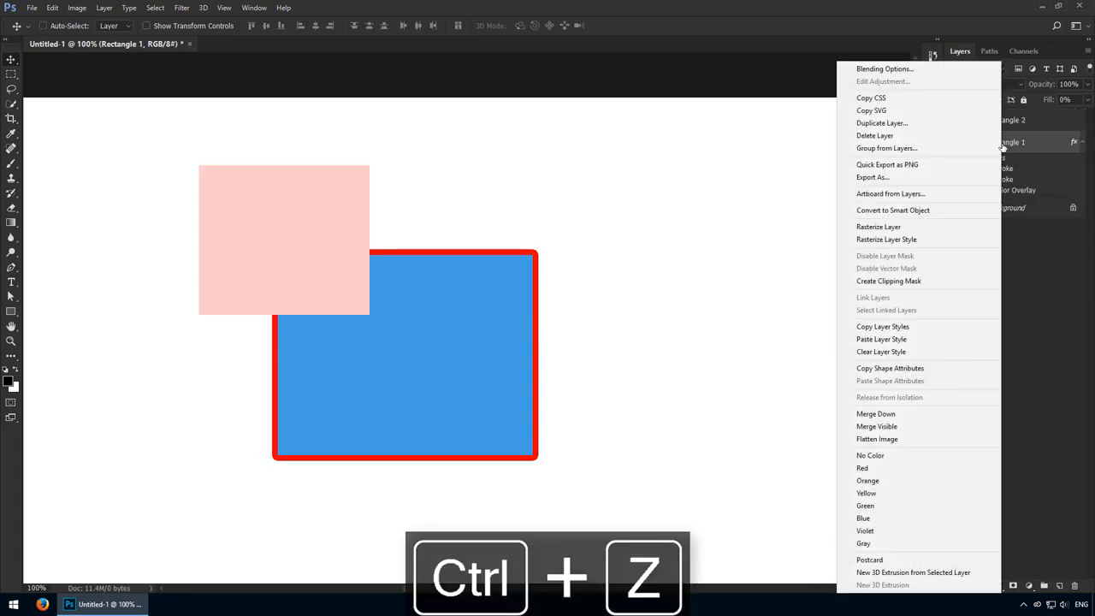
{"action": "left_click", "coordinate": [916, 228]}
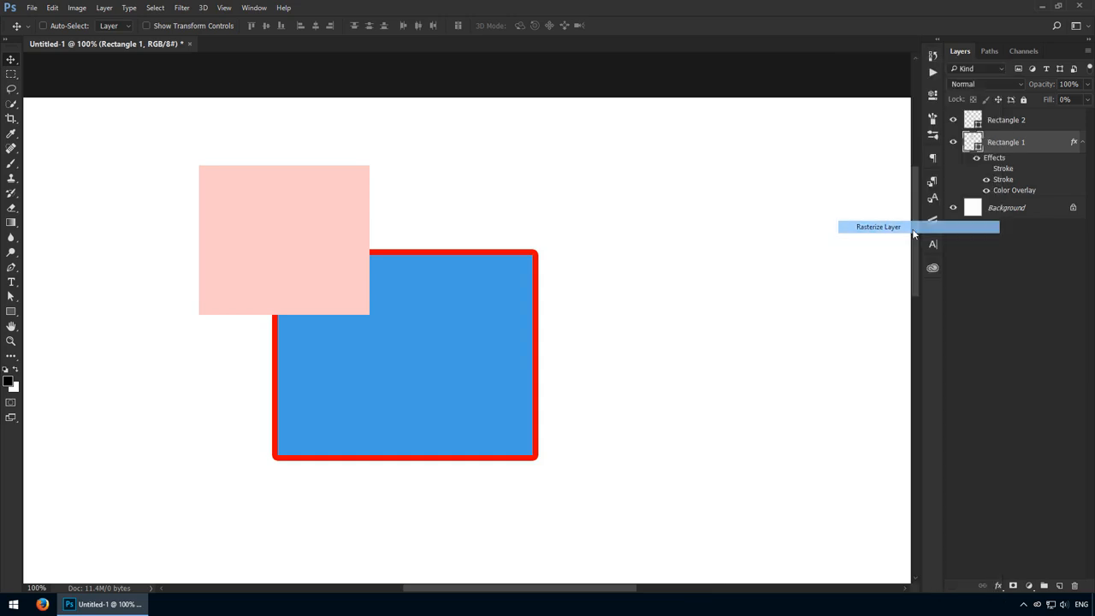
{"action": "left_click_drag", "start_coordinate": [671, 239], "coordinate": [742, 236]}
{"action": "mouse_move", "coordinate": [560, 296]}
{"action": "left_mouse_down"}
{"action": "mouse_move", "coordinate": [557, 276]}
{"action": "mouse_move", "coordinate": [570, 290]}
{"action": "left_mouse_up"}
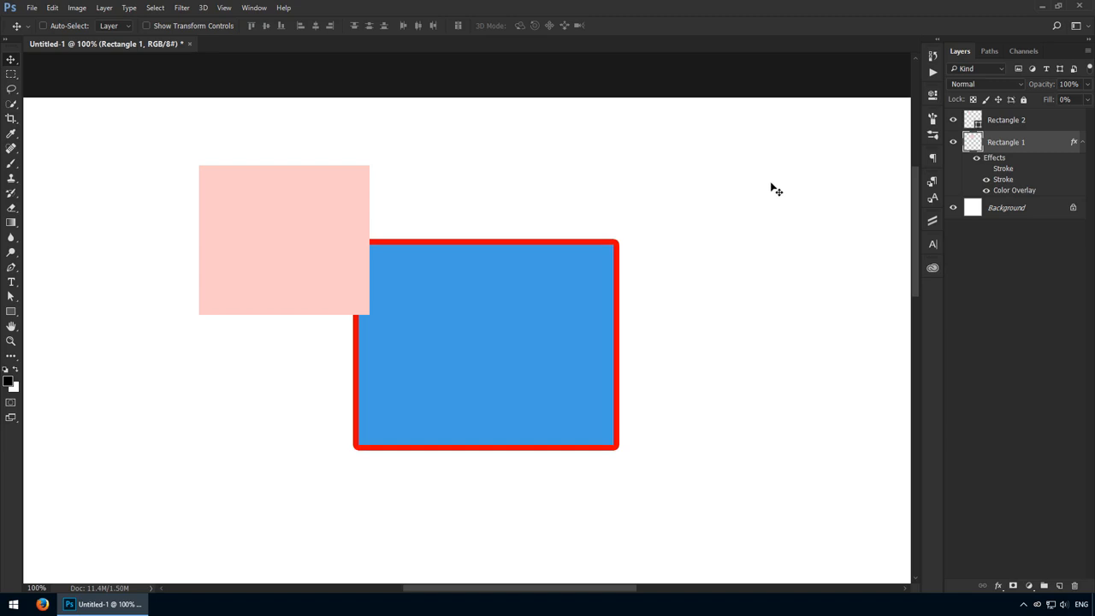
{"action": "key", "text": "Delete"}
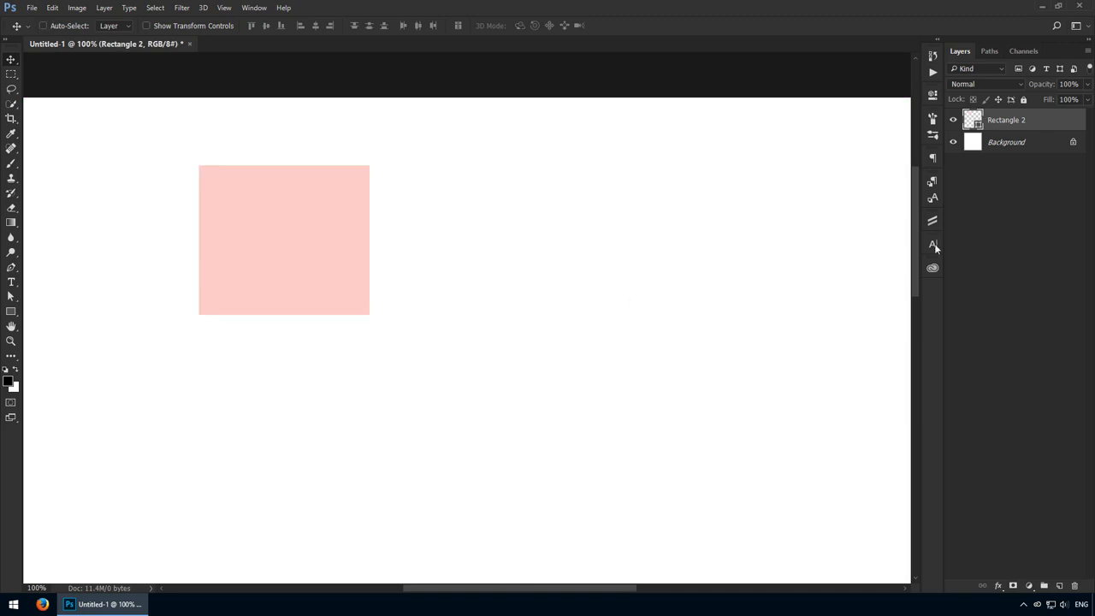
- Apply Inner Shadow, Inner Glow, Satin and a blue Color Overlay at 100% opacity to Rectangle 2's layer style
{"action": "double_click", "coordinate": [1069, 129]}
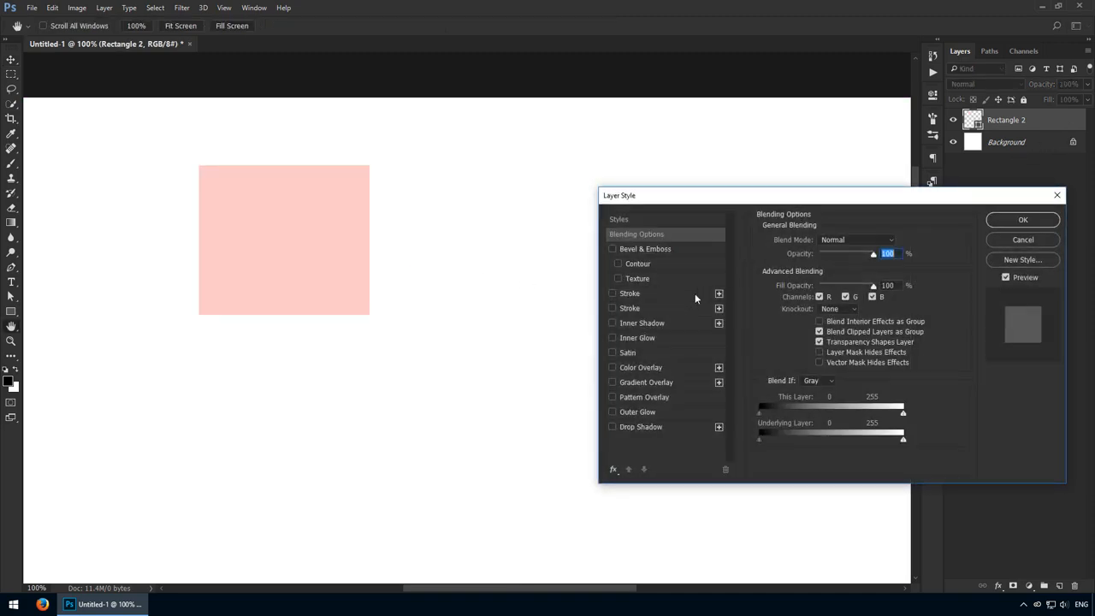
{"action": "left_click", "coordinate": [613, 323]}
{"action": "left_click", "coordinate": [613, 338]}
{"action": "left_click", "coordinate": [613, 352]}
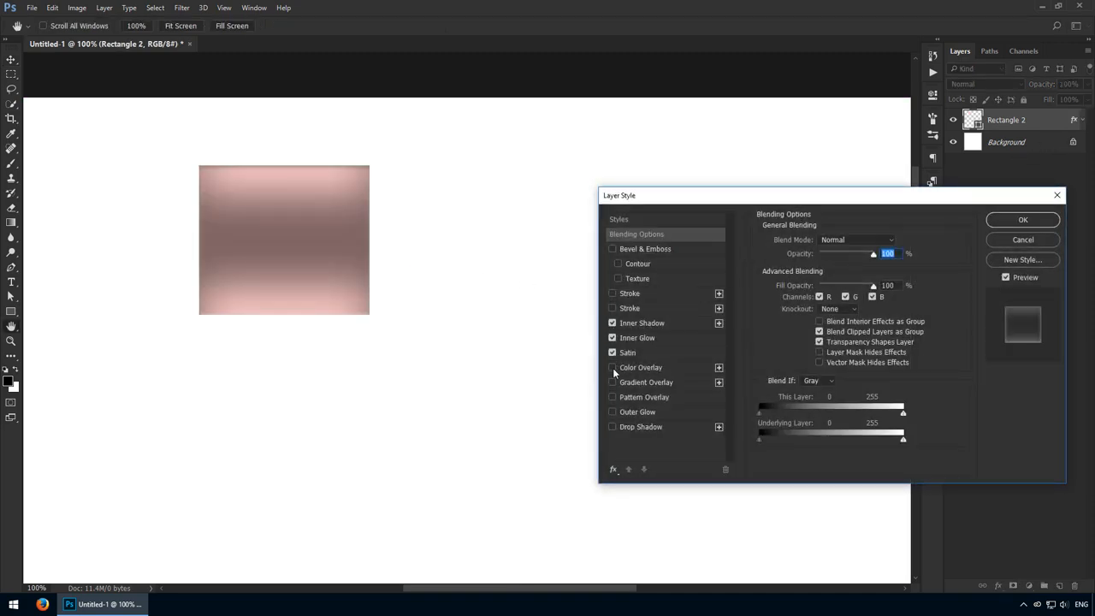
{"action": "left_click", "coordinate": [613, 368]}
{"action": "left_click", "coordinate": [639, 370]}
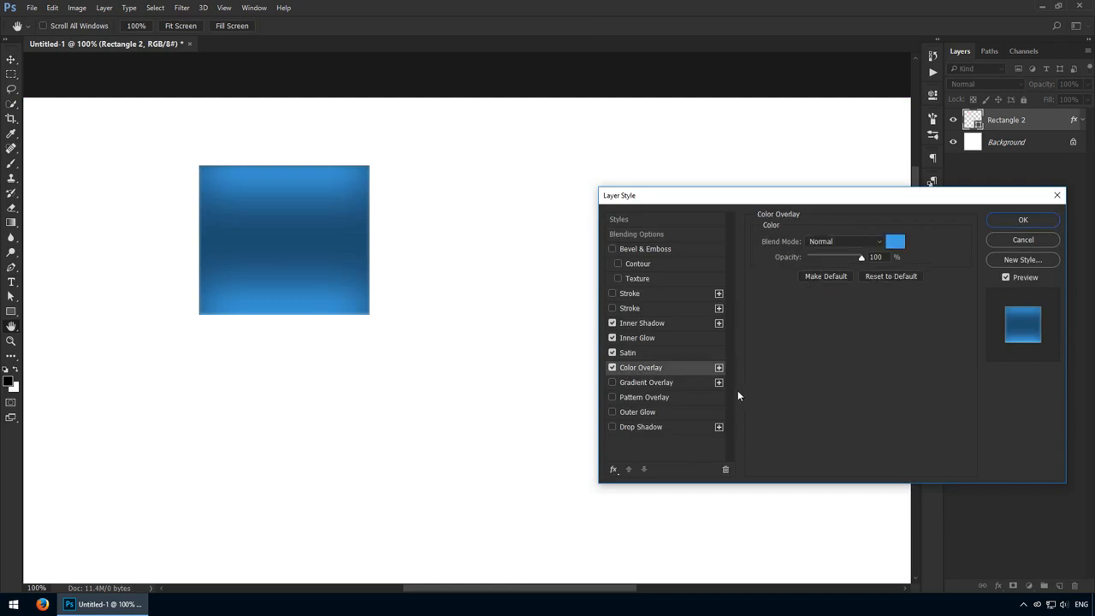
{"action": "left_click", "coordinate": [1003, 220]}
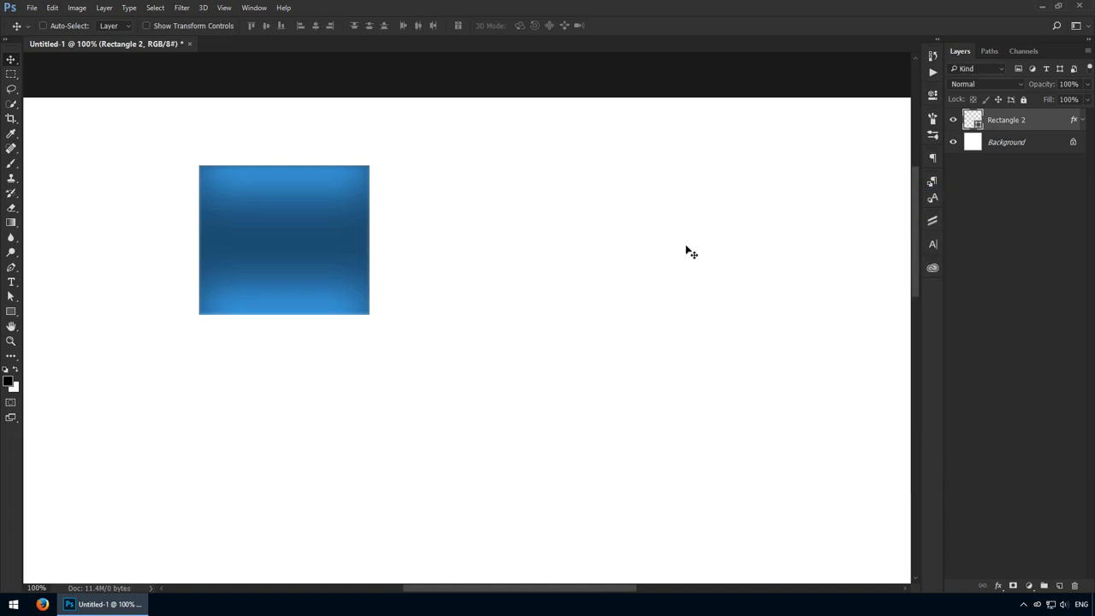
- Draw a third rectangle about 224 by 214 px to the lower right of the blue rectangle
{"action": "key", "text": "u"}
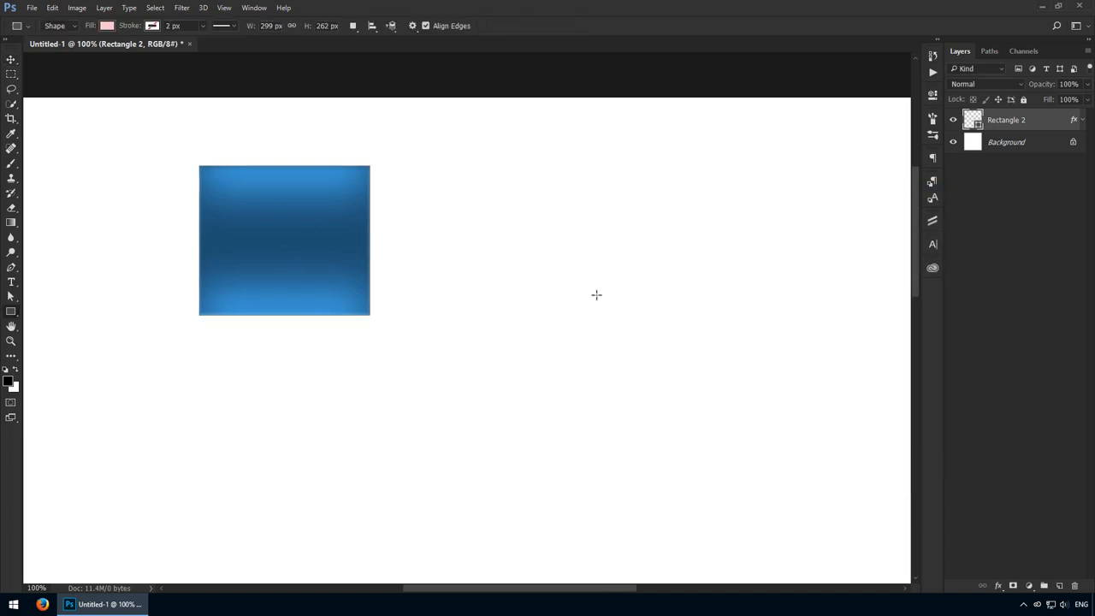
{"action": "left_click_drag", "start_coordinate": [588, 283], "coordinate": [715, 405]}
{"action": "key", "text": "v"}
{"action": "left_click_drag", "start_coordinate": [672, 321], "coordinate": [639, 338]}
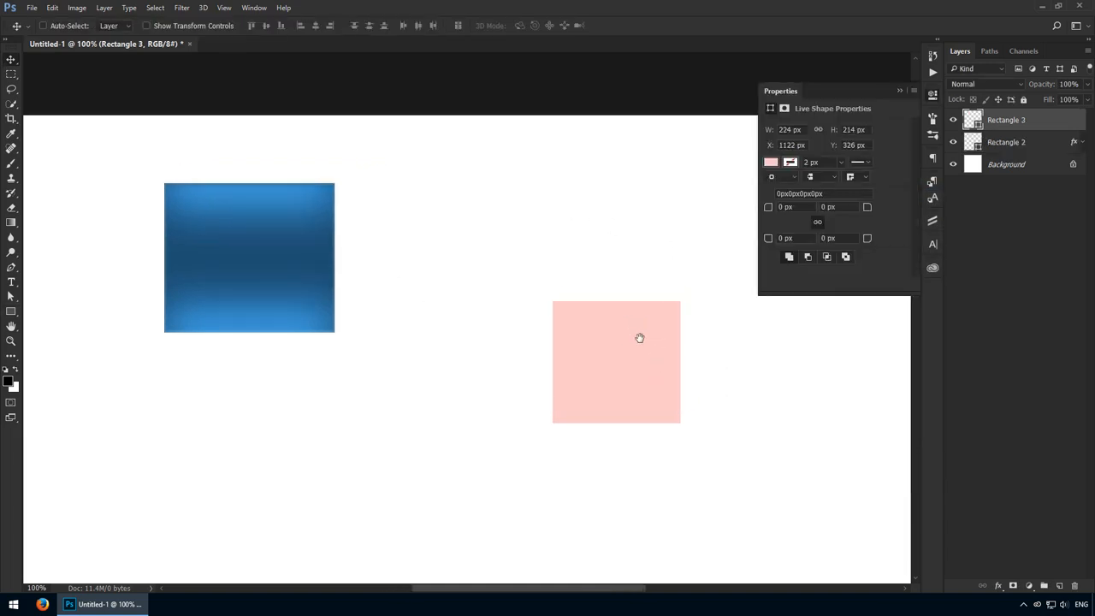
{"action": "left_click", "coordinate": [933, 101]}
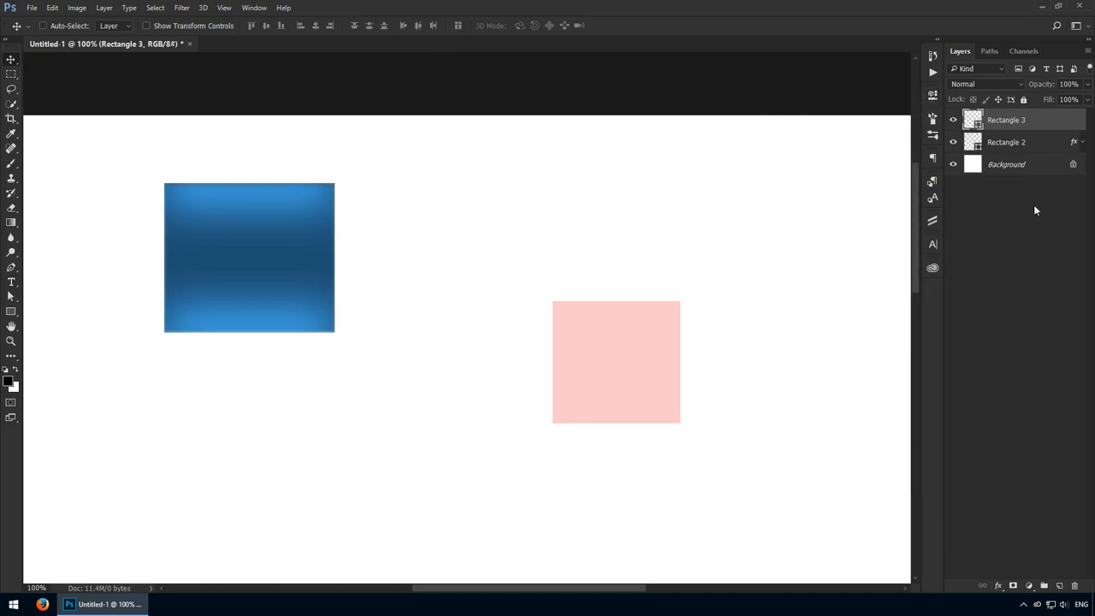
- Copy Rectangle 2's layer style and paste it onto Rectangle 3
{"action": "left_click", "coordinate": [1059, 145]}
{"action": "right_click", "coordinate": [1058, 146]}
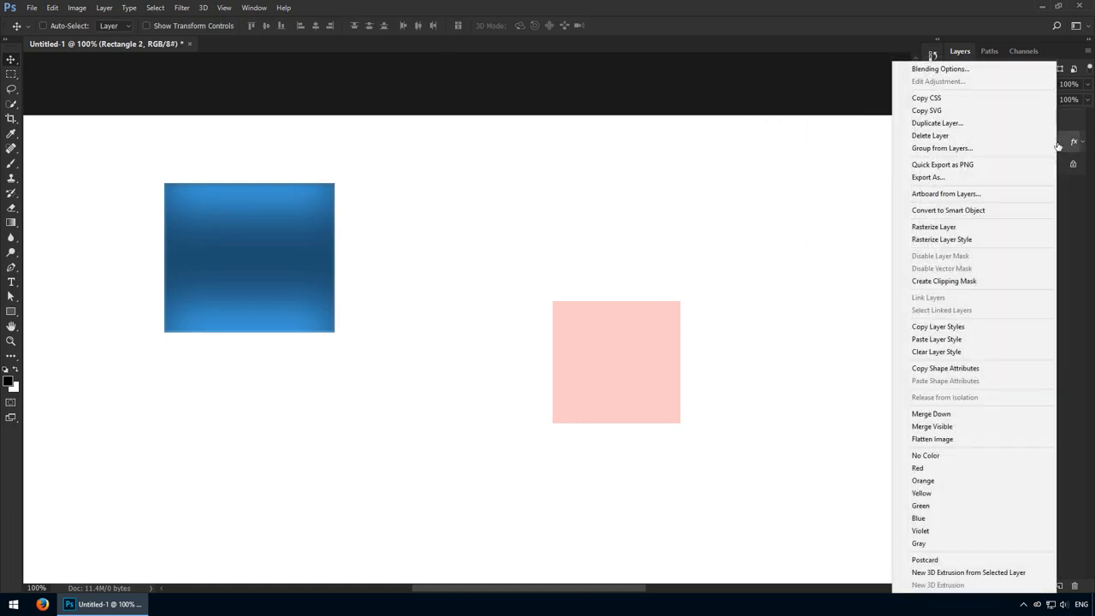
{"action": "left_click", "coordinate": [993, 328]}
{"action": "right_click", "coordinate": [1042, 122]}
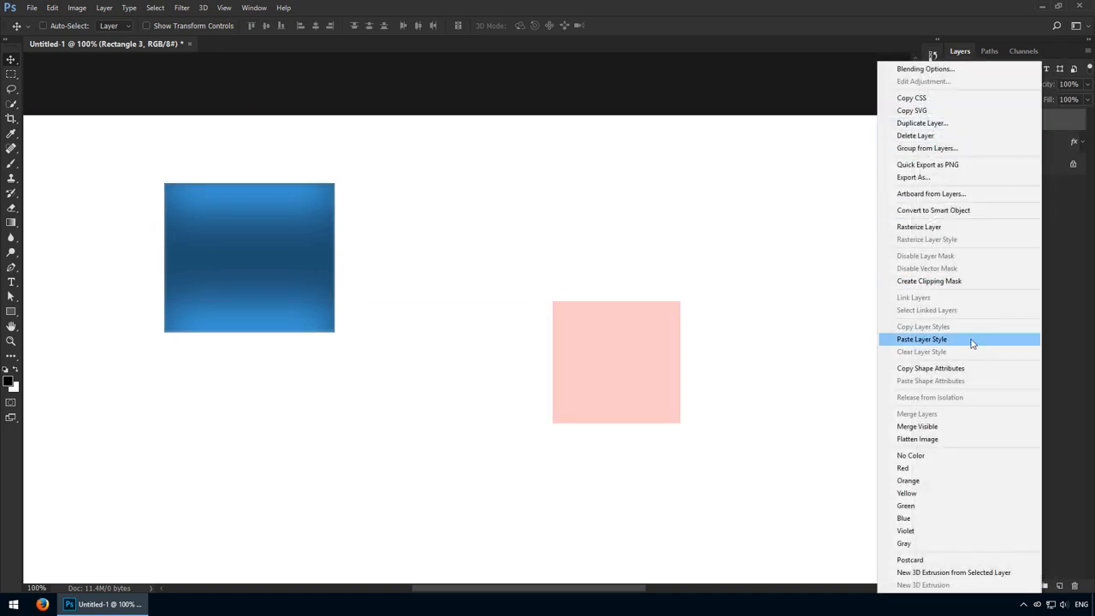
{"action": "left_click", "coordinate": [972, 340]}
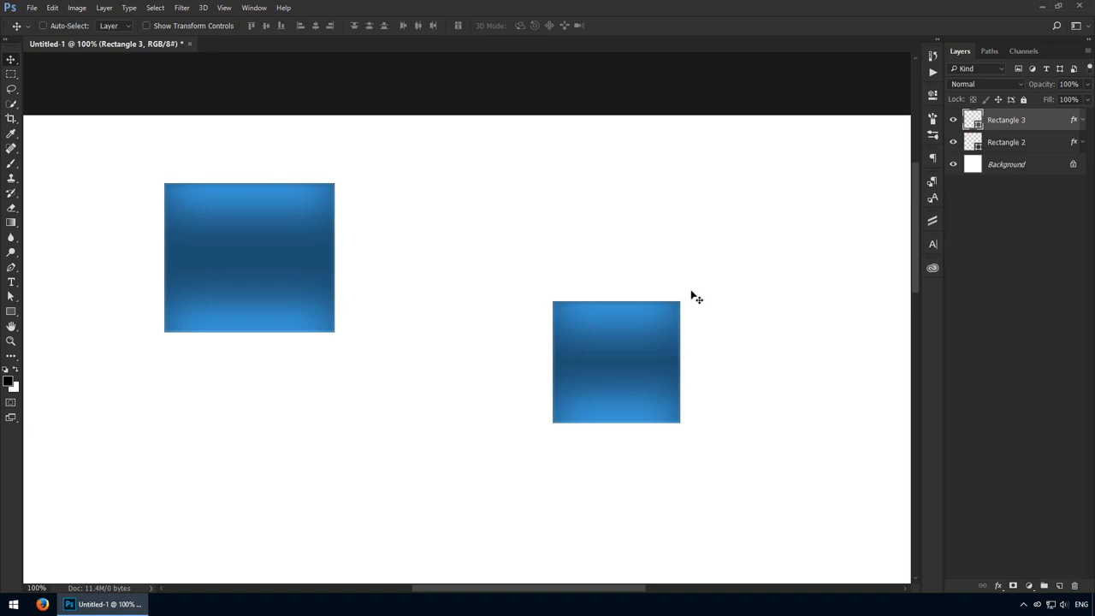
- Draw a small rectangle about 126 by 83 px below the large ones and duplicate it into a descending row of six
{"action": "key", "text": "u"}
{"action": "key", "text": "v"}
{"action": "mouse_move", "coordinate": [132, 395]}
{"action": "left_mouse_down"}
{"action": "mouse_move", "coordinate": [204, 441]}
{"action": "mouse_move", "coordinate": [292, 433]}
{"action": "left_mouse_up"}
{"action": "left_click_drag", "start_coordinate": [292, 433], "coordinate": [392, 453]}
{"action": "left_click_drag", "start_coordinate": [392, 453], "coordinate": [445, 485]}
{"action": "left_click_drag", "start_coordinate": [433, 482], "coordinate": [624, 516]}
- Paste the copied layer style onto all six small rectangle layers at once
{"action": "left_click", "coordinate": [1027, 238], "text": "shift"}
{"action": "right_click", "coordinate": [1028, 239]}
{"action": "left_click", "coordinate": [945, 339]}
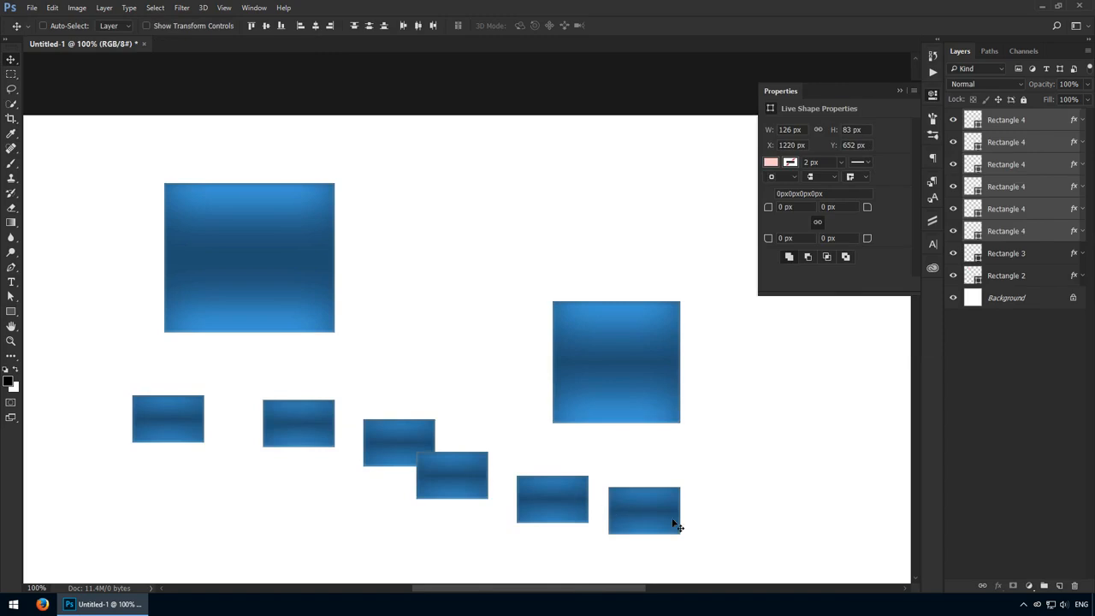
{"action": "right_click", "coordinate": [1020, 242]}
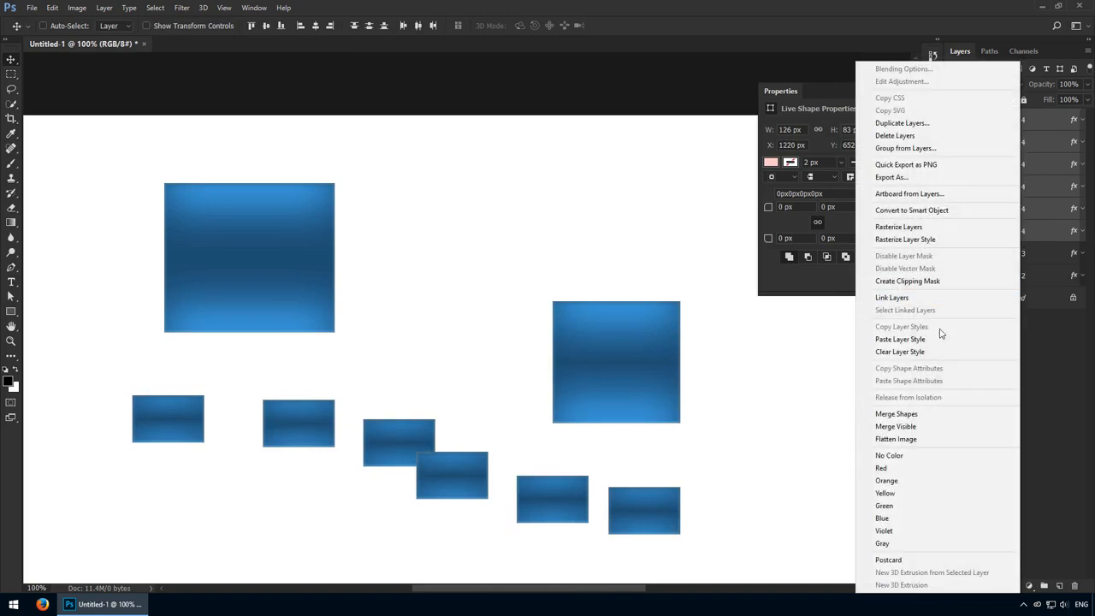
- Clear the layer style from the six small rectangles and copy all of Rectangle 3's effects onto the three leftmost ones
{"action": "left_click", "coordinate": [915, 353]}
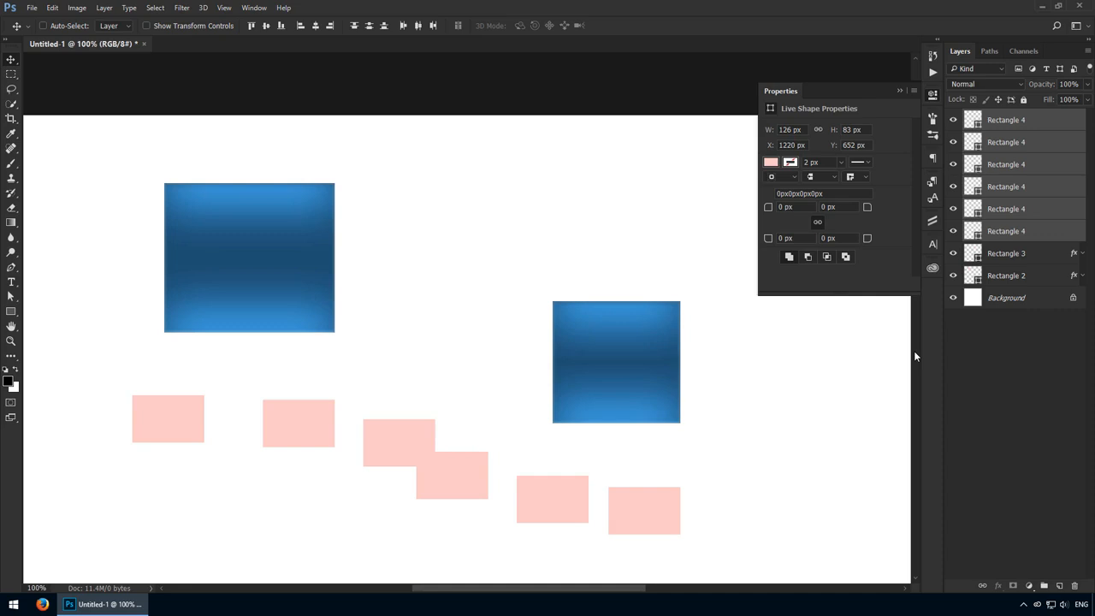
{"action": "left_click", "coordinate": [1015, 258]}
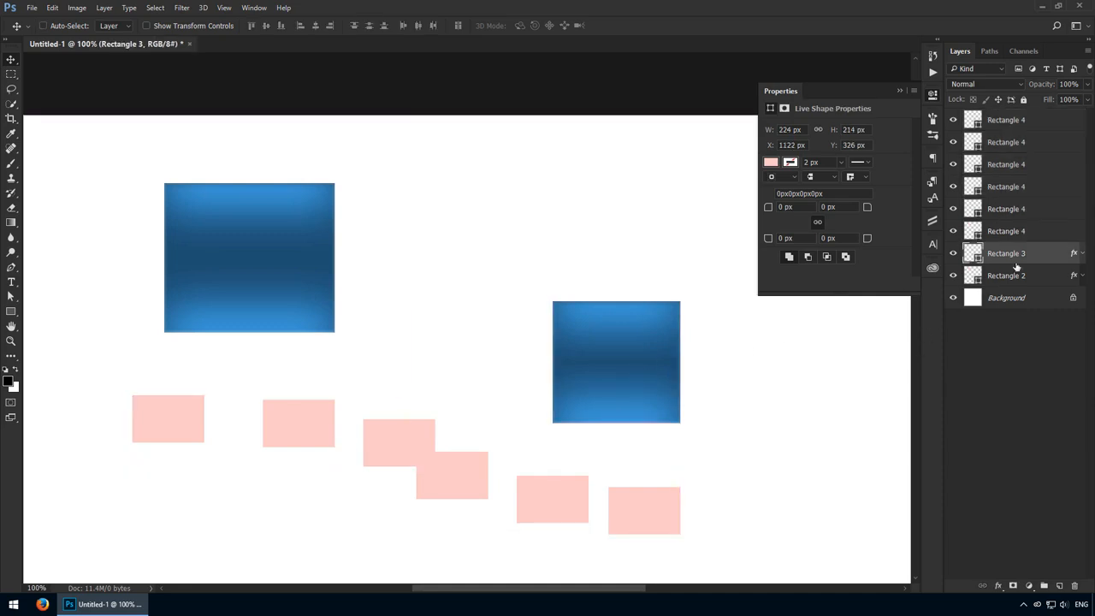
{"action": "left_click", "coordinate": [1083, 256]}
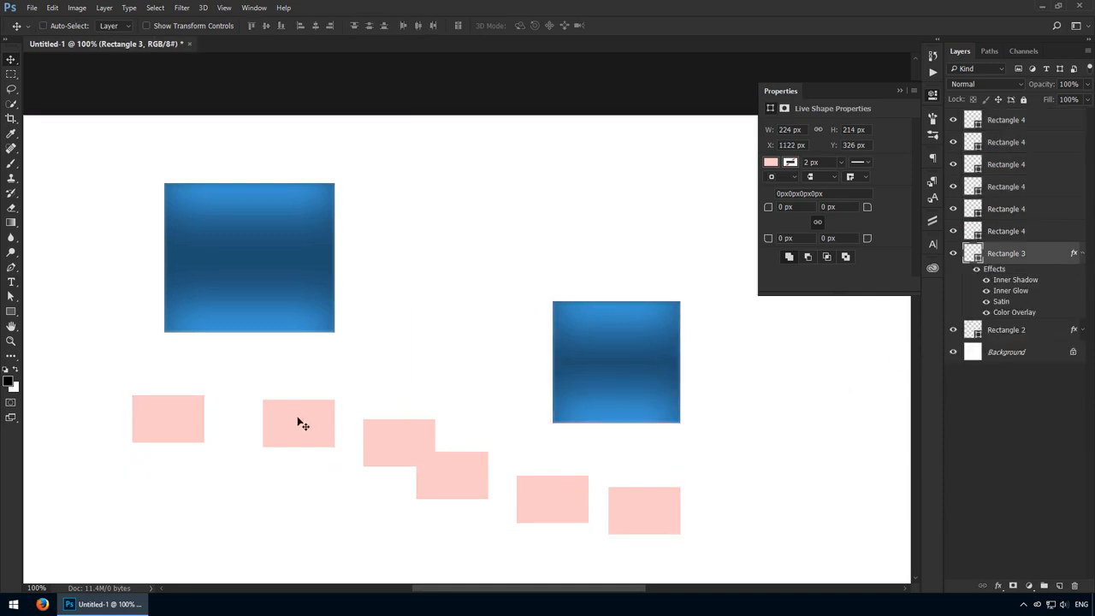
{"action": "left_click_drag", "start_coordinate": [997, 270], "coordinate": [1010, 231]}
{"action": "left_click", "coordinate": [1083, 231]}
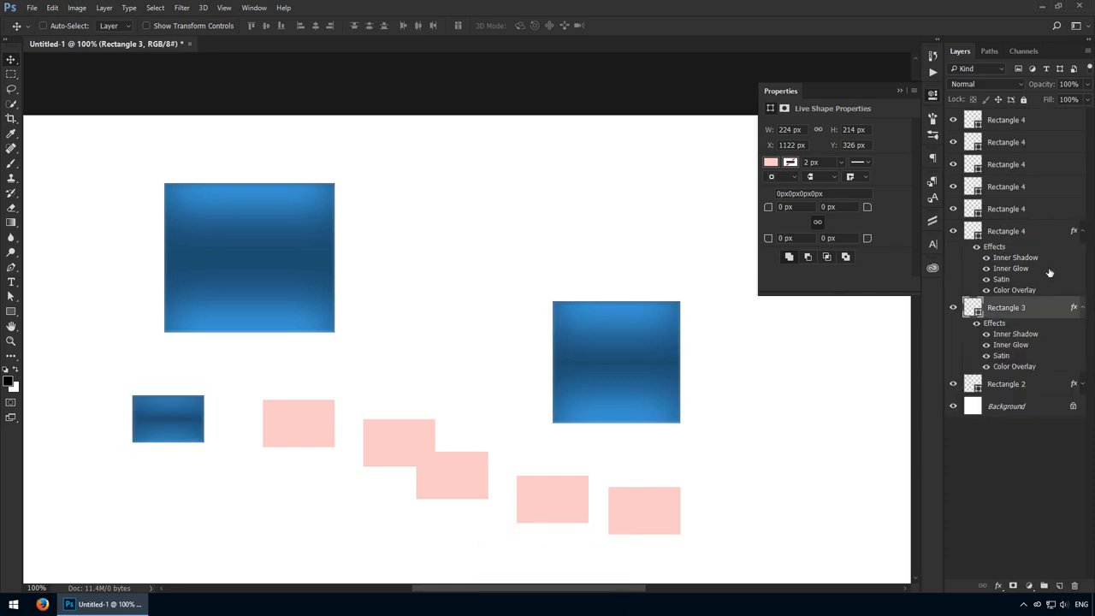
{"action": "left_click_drag", "start_coordinate": [999, 325], "coordinate": [1068, 210]}
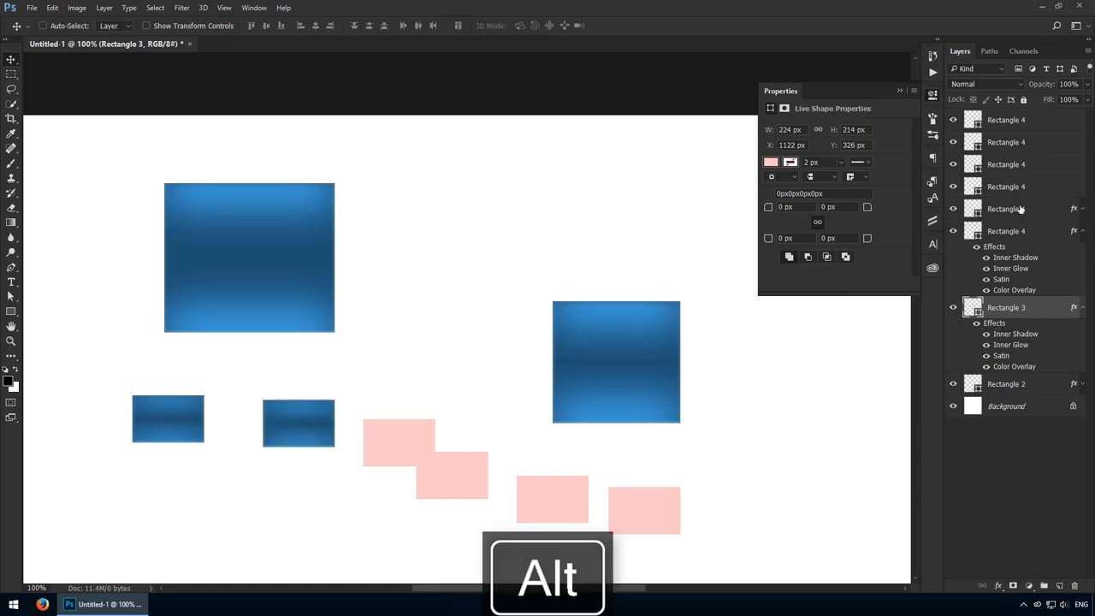
{"action": "left_click_drag", "start_coordinate": [999, 323], "coordinate": [1014, 187]}
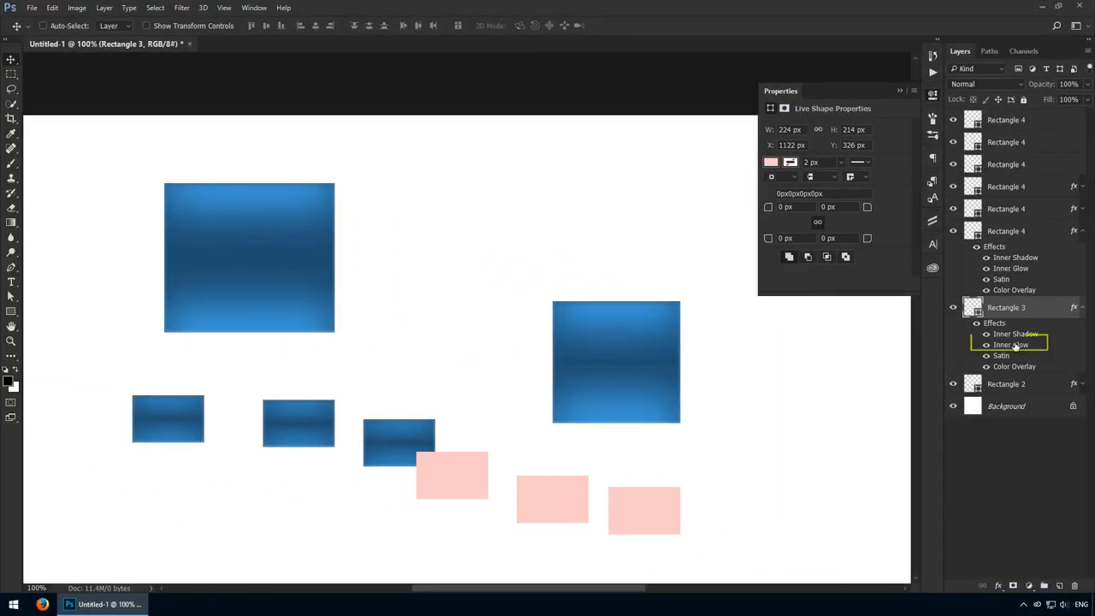
- Copy only Rectangle 3's Inner Glow and Color Overlay effects onto the fourth small rectangle
{"action": "left_click_drag", "start_coordinate": [1015, 346], "coordinate": [1013, 165]}
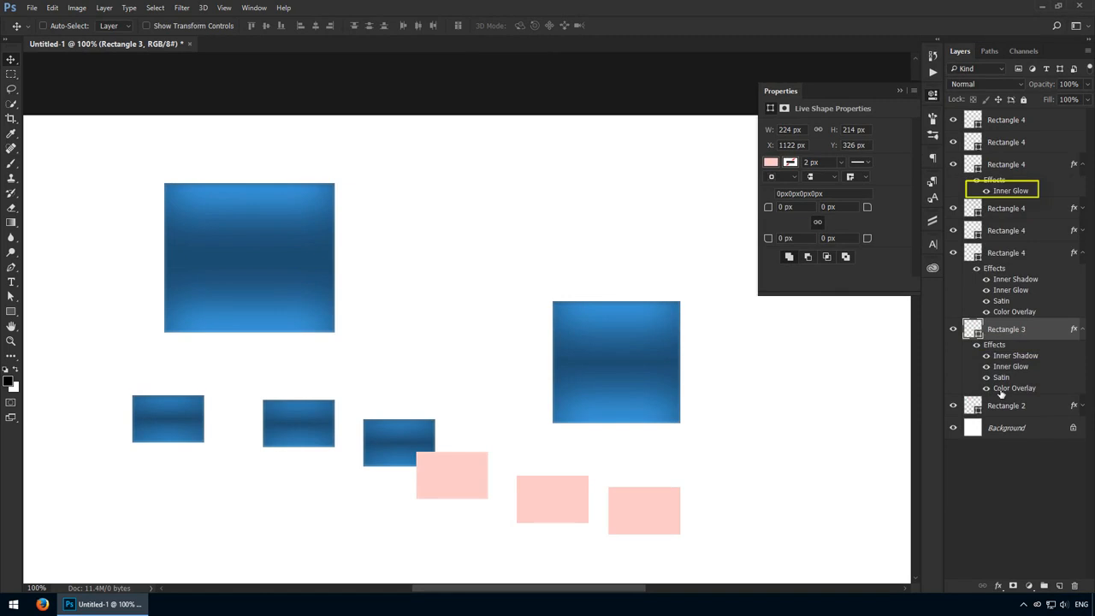
{"action": "left_click_drag", "start_coordinate": [1000, 390], "coordinate": [1003, 180]}
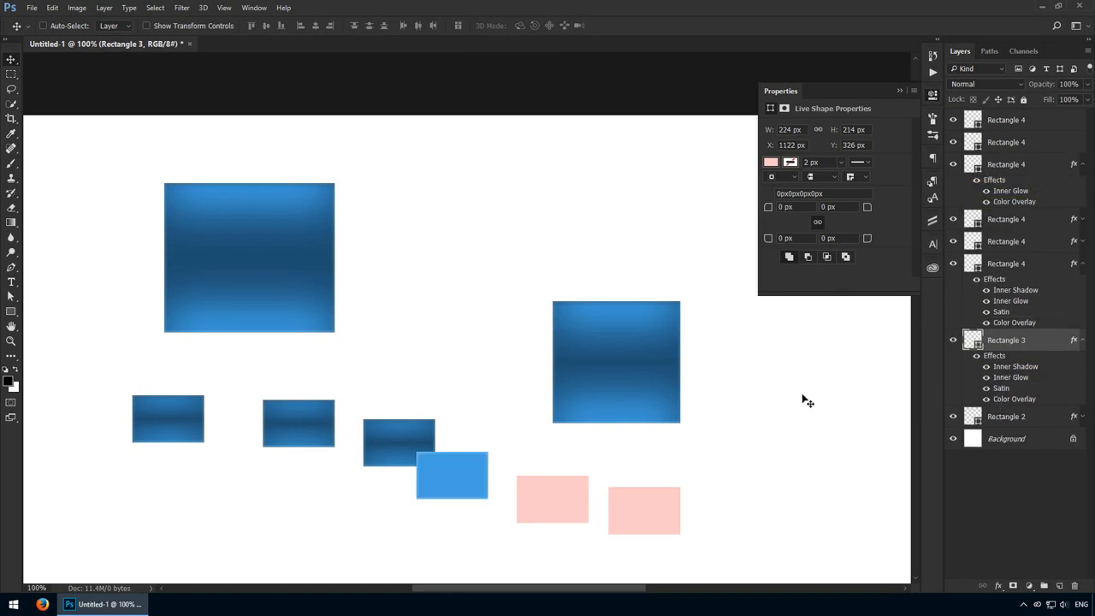
- Switch individual effects of Rectangle 3, and its whole set of effects, off and back on
{"action": "left_click", "coordinate": [985, 375]}
{"action": "left_click", "coordinate": [986, 386]}
{"action": "left_click_drag", "start_coordinate": [986, 385], "coordinate": [985, 371]}
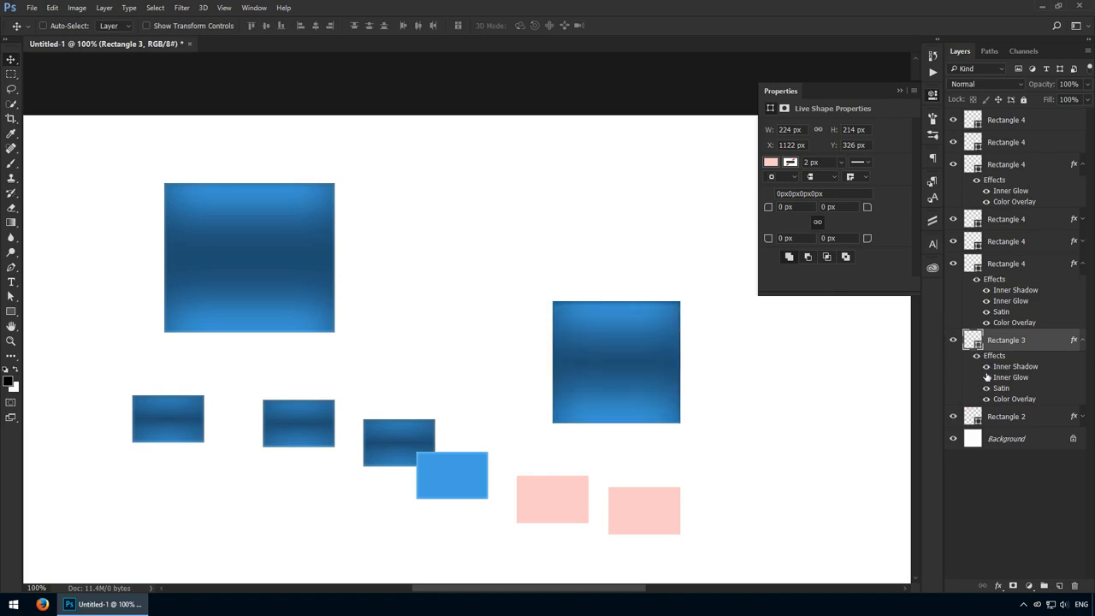
{"action": "left_click", "coordinate": [977, 356]}
{"action": "left_click", "coordinate": [977, 356]}
{"action": "left_click", "coordinate": [977, 356]}
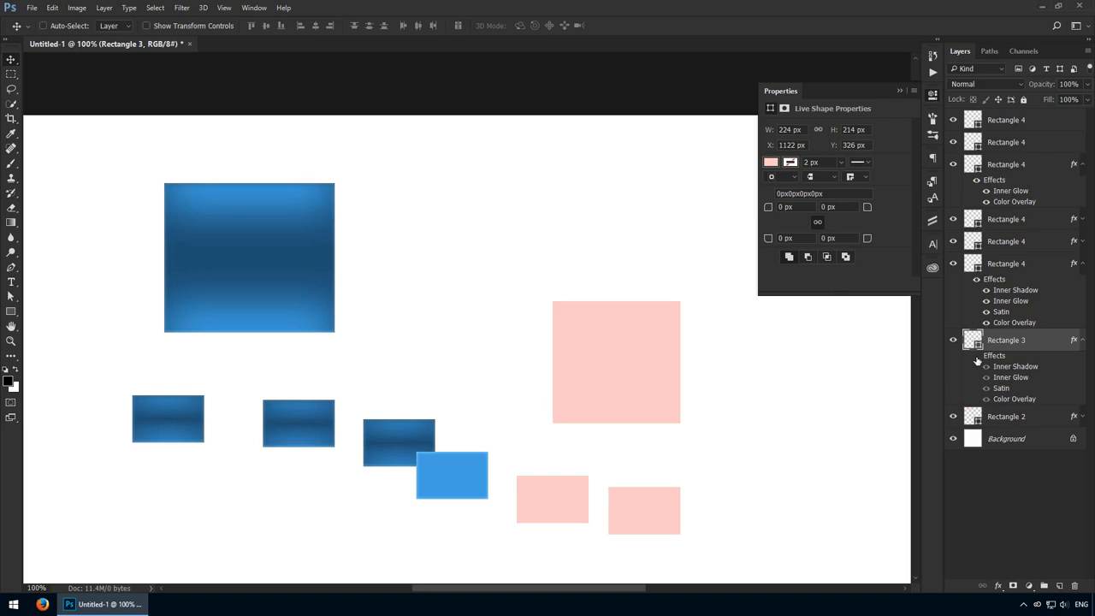
{"action": "left_click", "coordinate": [978, 356]}
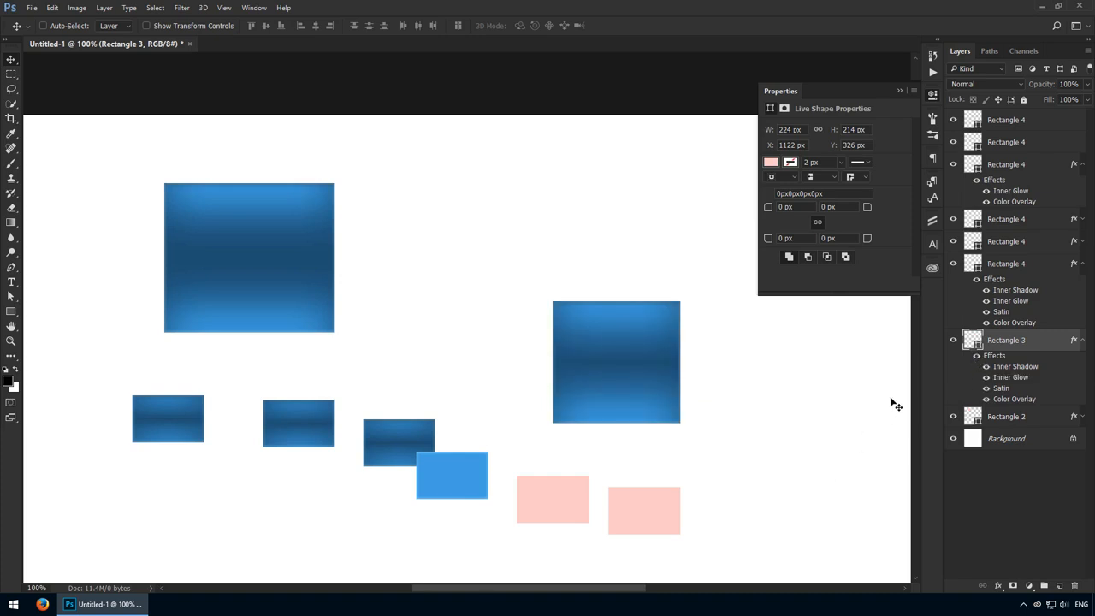
- Duplicate the Rectangle 3 layer twice and collapse and re-expand the top copy's effects list
{"action": "key", "text": "ctrl+j"}
{"action": "key", "text": "ctrl+j"}
{"action": "scroll", "coordinate": [1028, 316], "scroll_direction": "down", "scroll_amount": 1}
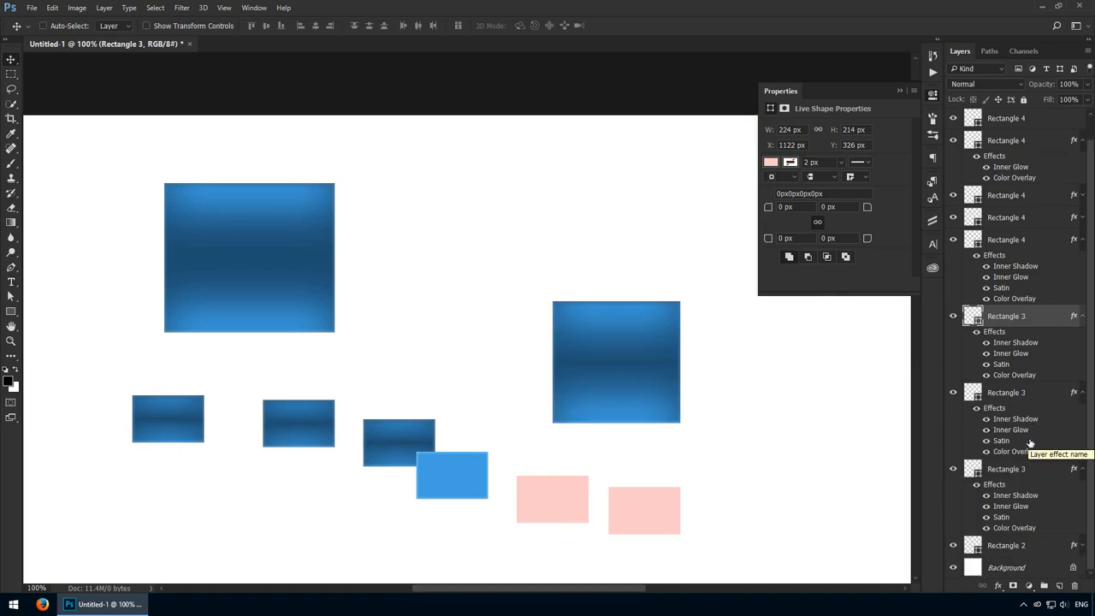
{"action": "left_click", "coordinate": [1082, 317]}
{"action": "left_click", "coordinate": [1082, 340]}
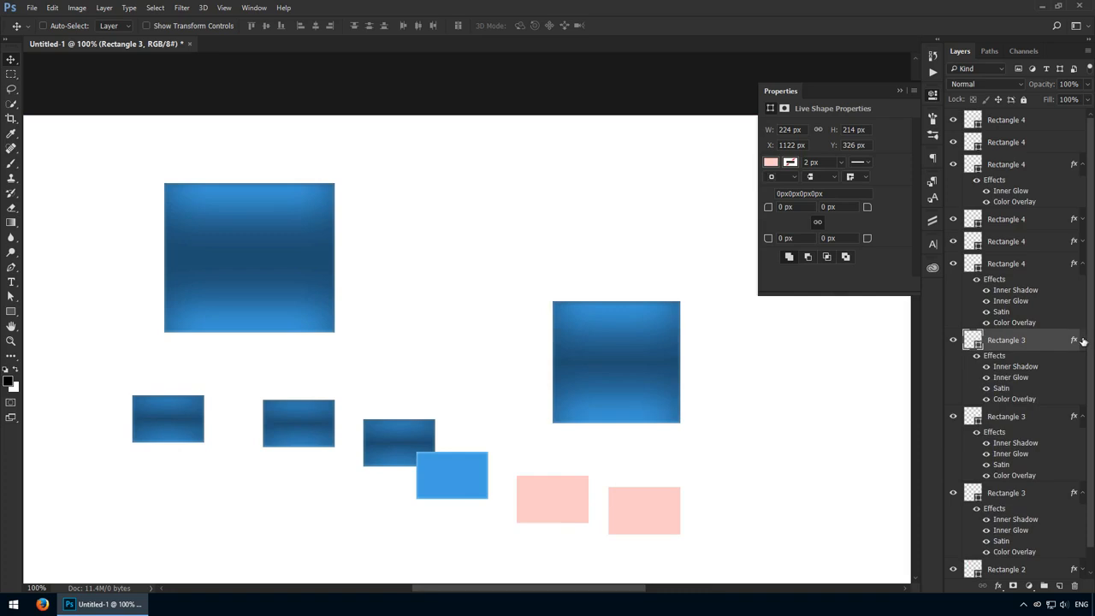
- Select the styled layers from the fourth small rectangle down to Rectangle 2 and collapse all their effects lists at once
{"action": "left_click", "coordinate": [1035, 166]}
{"action": "scroll", "coordinate": [1036, 291], "scroll_direction": "down", "scroll_amount": 1}
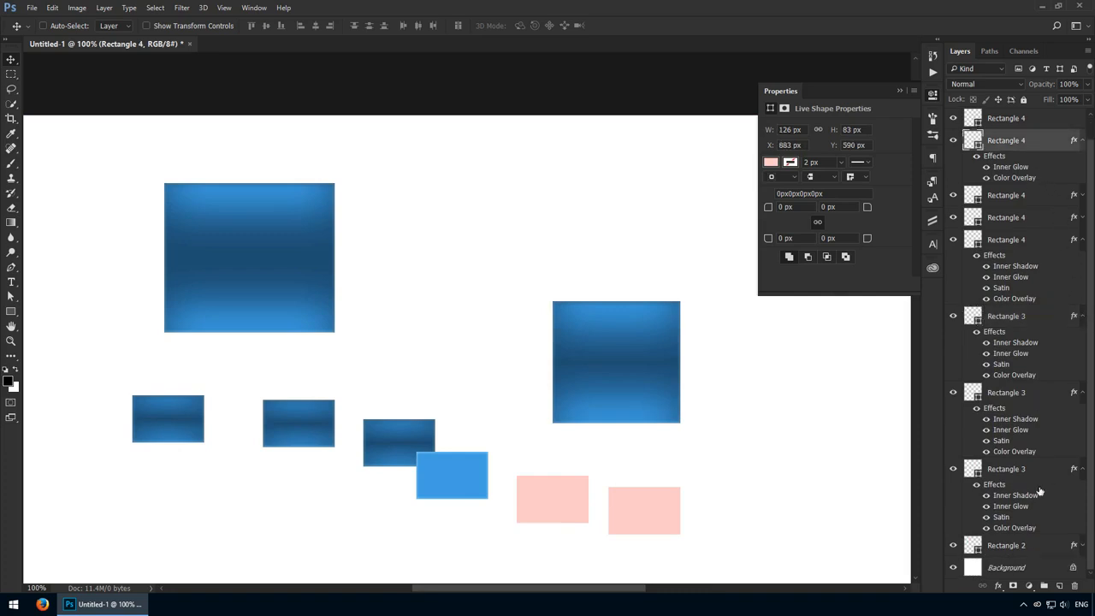
{"action": "left_click", "coordinate": [1032, 548], "text": "shift"}
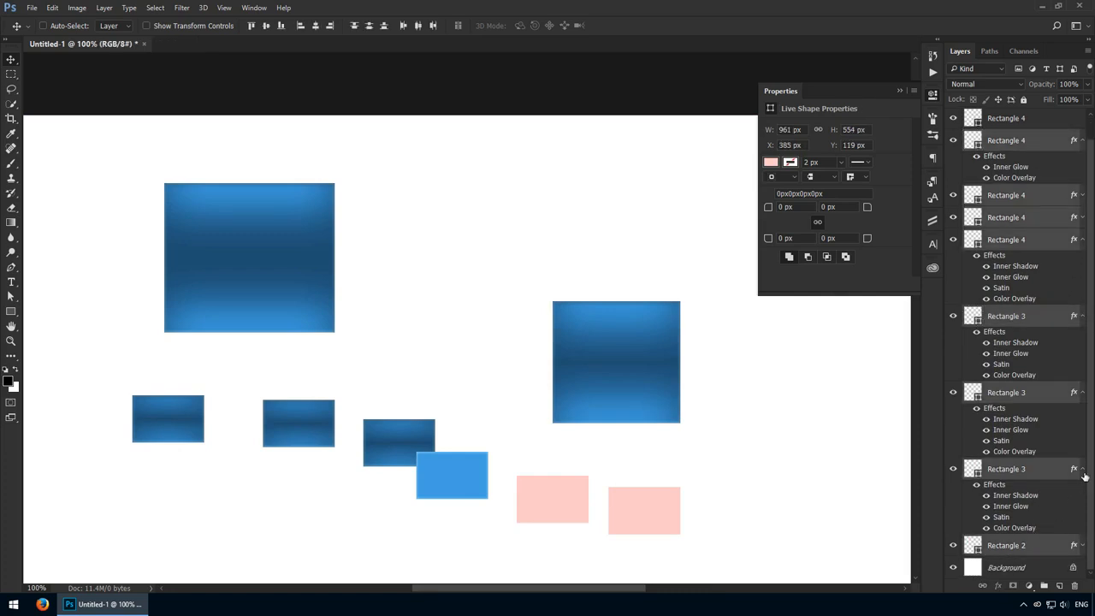
{"action": "left_click", "coordinate": [1084, 471], "text": "alt"}
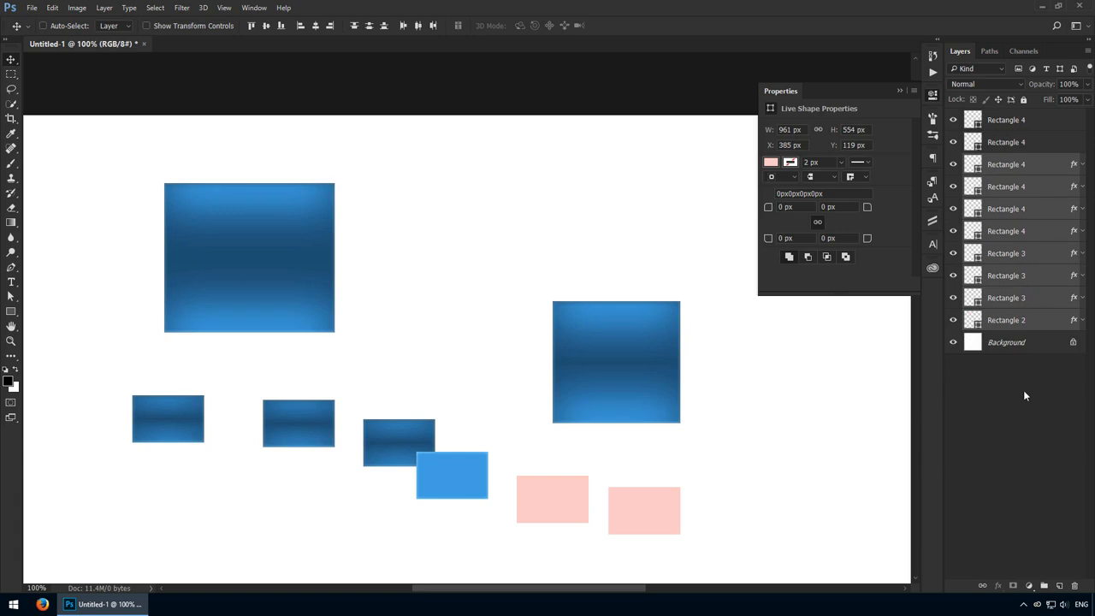
{"action": "left_click", "coordinate": [1083, 164], "text": "alt"}
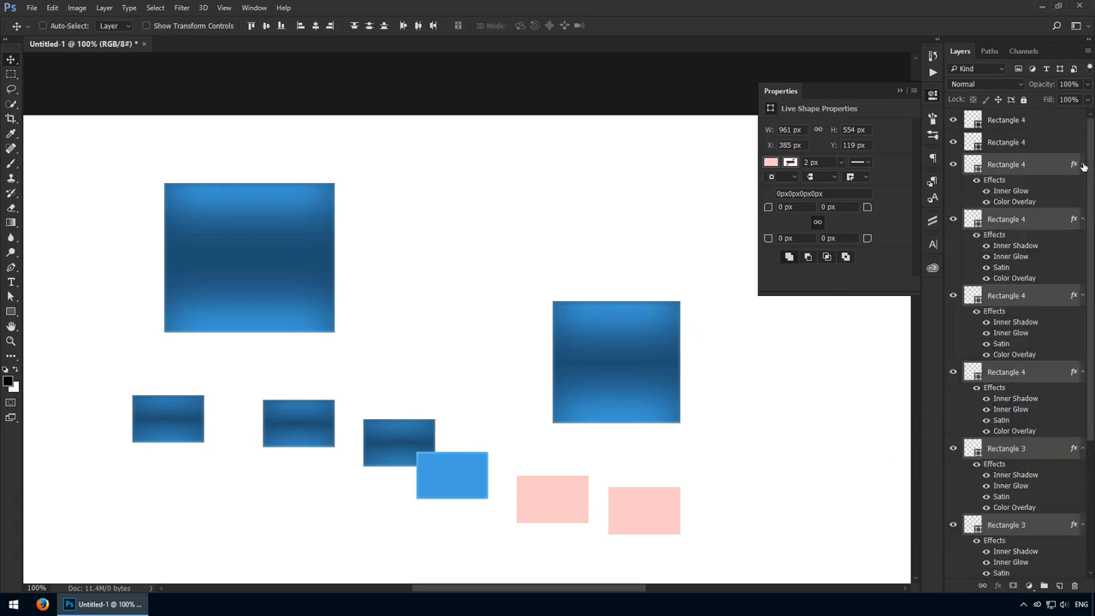
{"action": "left_click", "coordinate": [1082, 164], "text": "alt"}
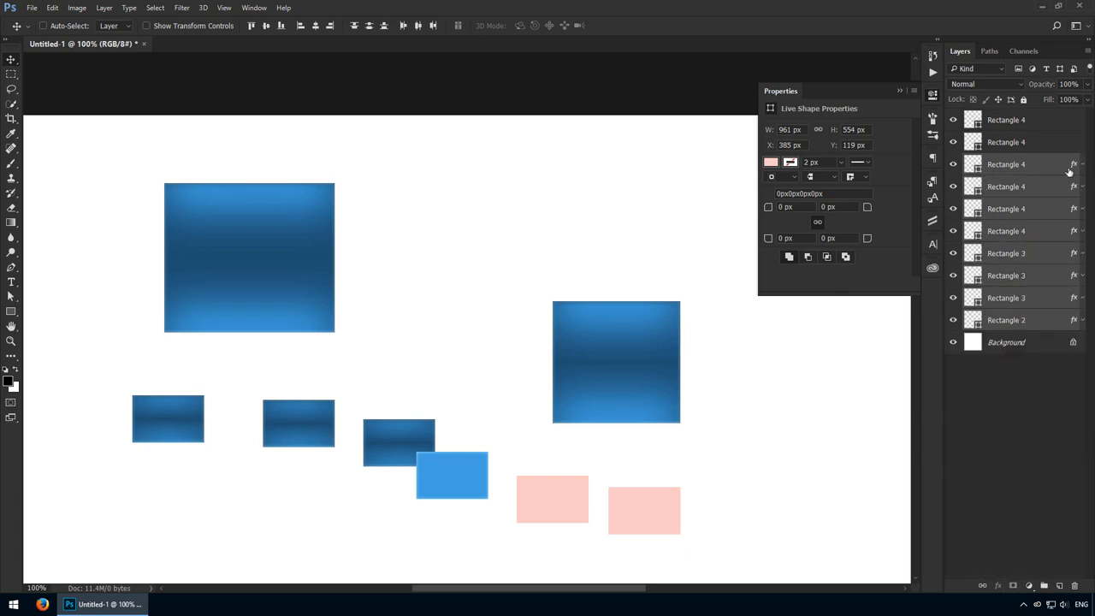
- Delete all rectangle layers except the small blue one with Inner Glow and Color Overlay
{"action": "left_click", "coordinate": [1023, 321]}
{"action": "left_click", "coordinate": [1044, 186], "text": "shift"}
{"action": "key", "text": "Delete"}
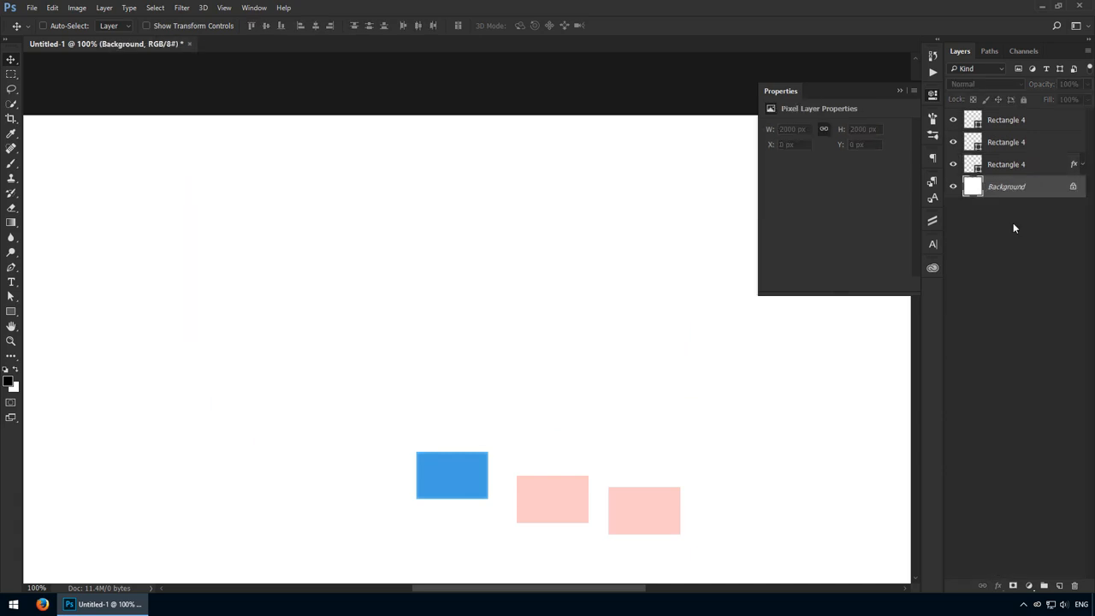
{"action": "left_click", "coordinate": [619, 524], "text": "ctrl"}
{"action": "key", "text": "Delete"}
{"action": "key", "text": "Delete"}
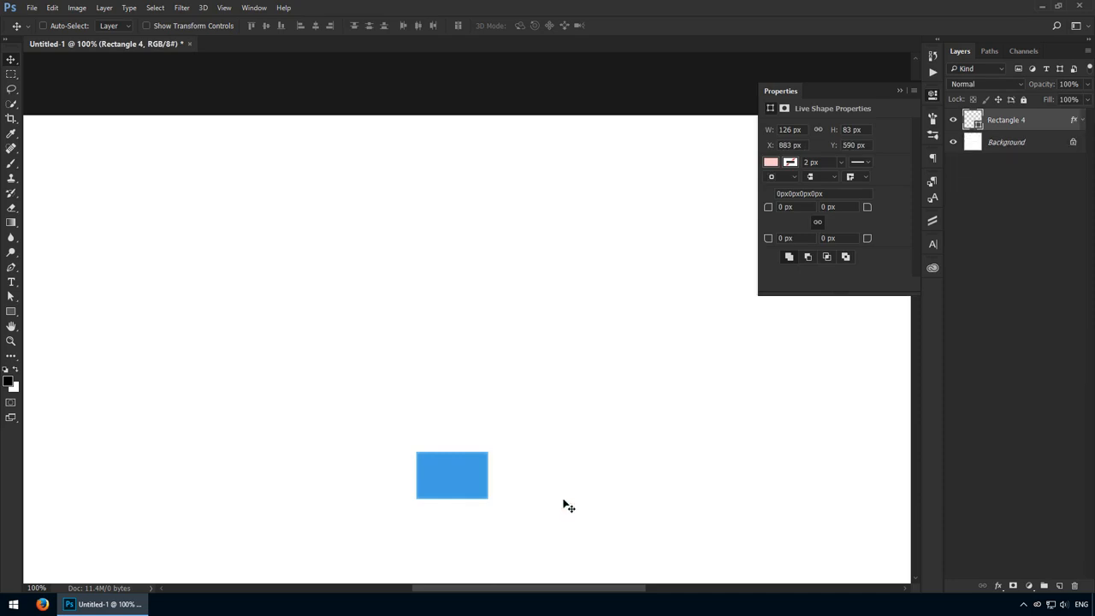